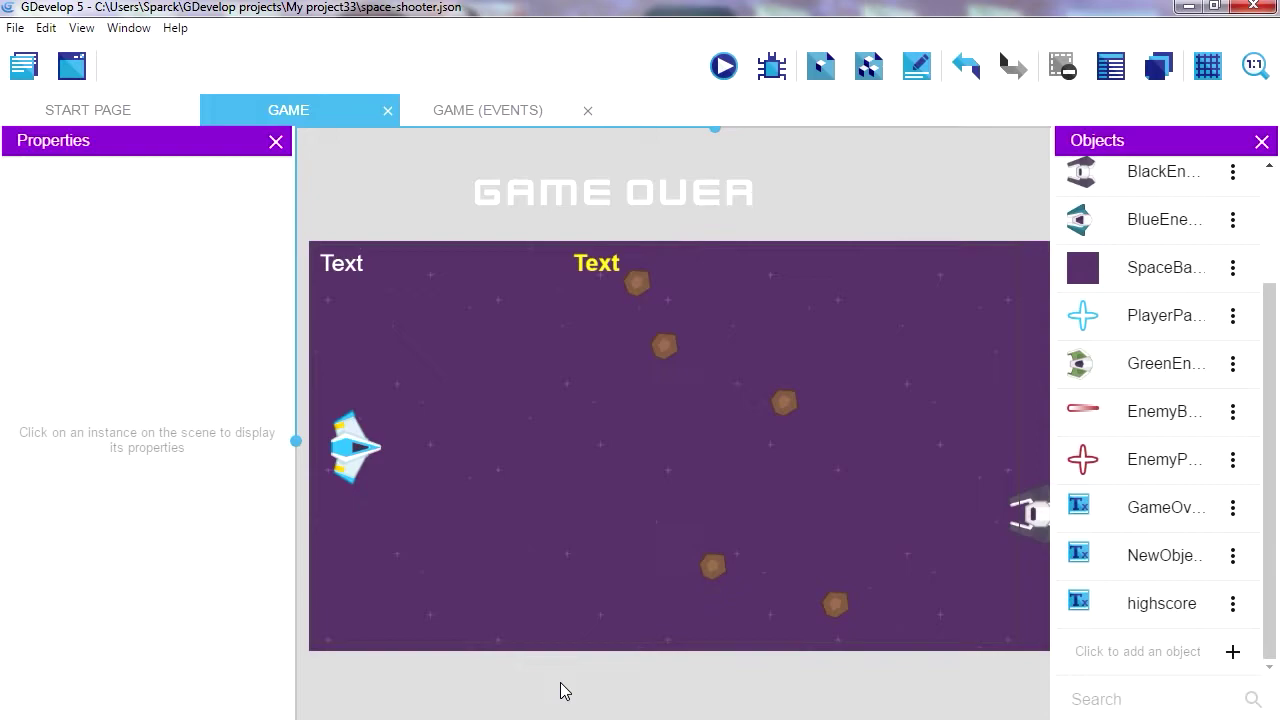
# Step: Test-play the Game scene, steering the player ship up, down and right, then close the preview
pyautogui.hscroll(-1, 540, 678)
pyautogui.scroll(-1, 540, 678)
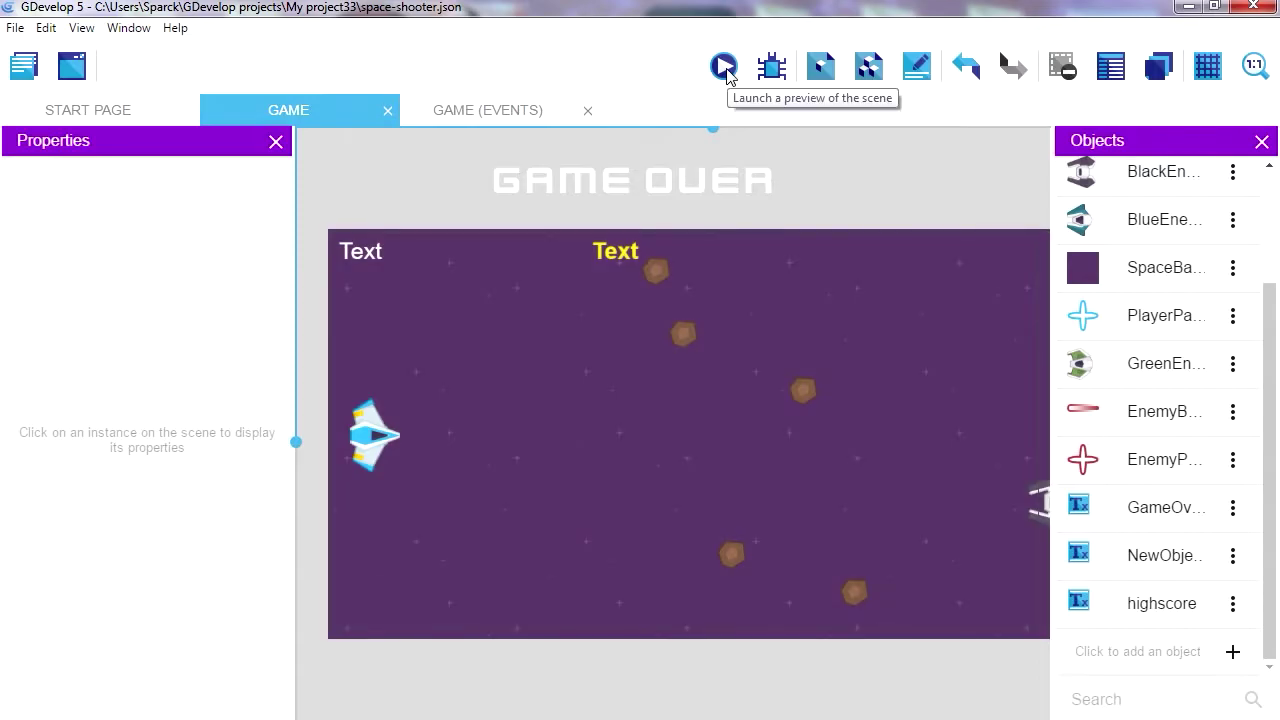
pyautogui.click(722, 65)
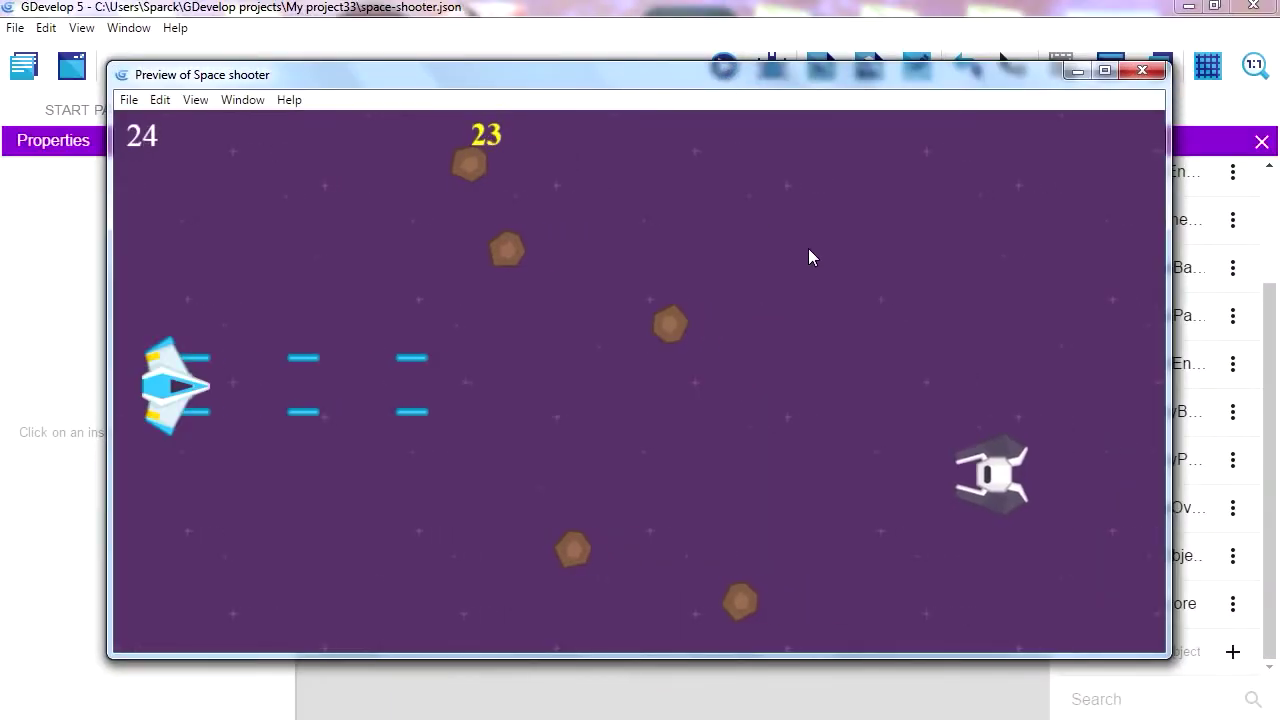
pyautogui.press('Down')
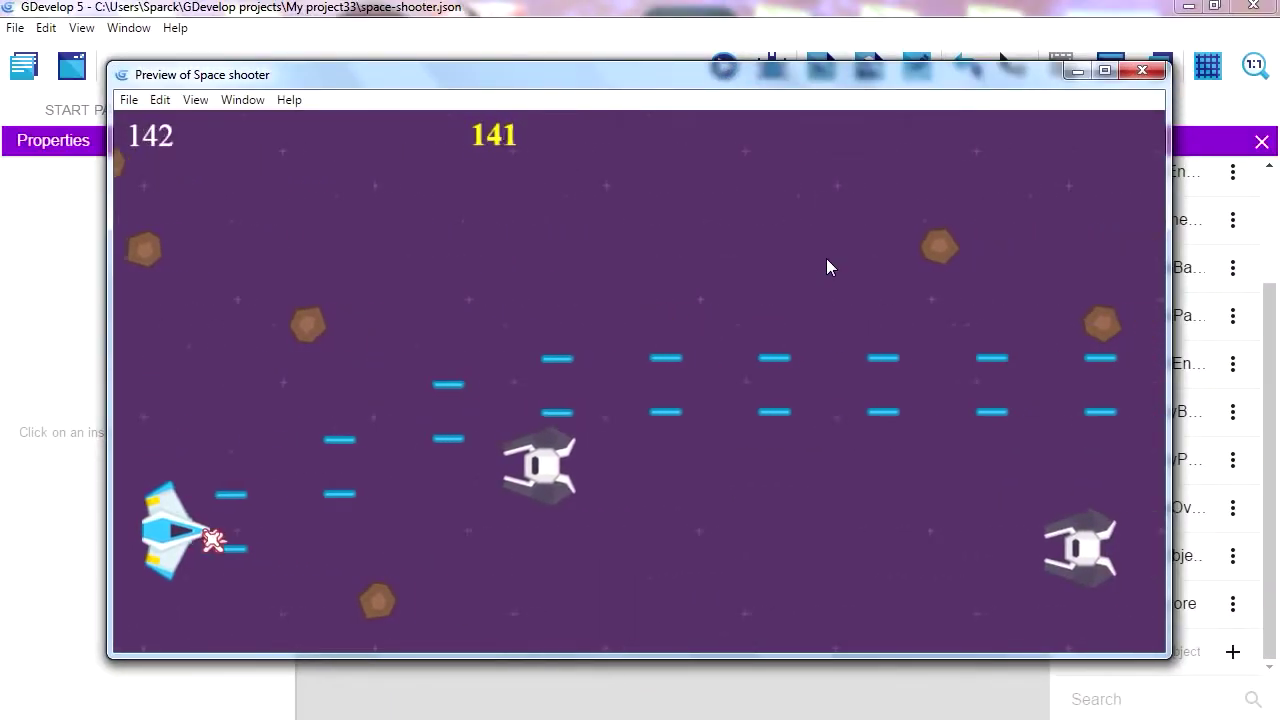
pyautogui.press('Up')
pyautogui.press('Up')
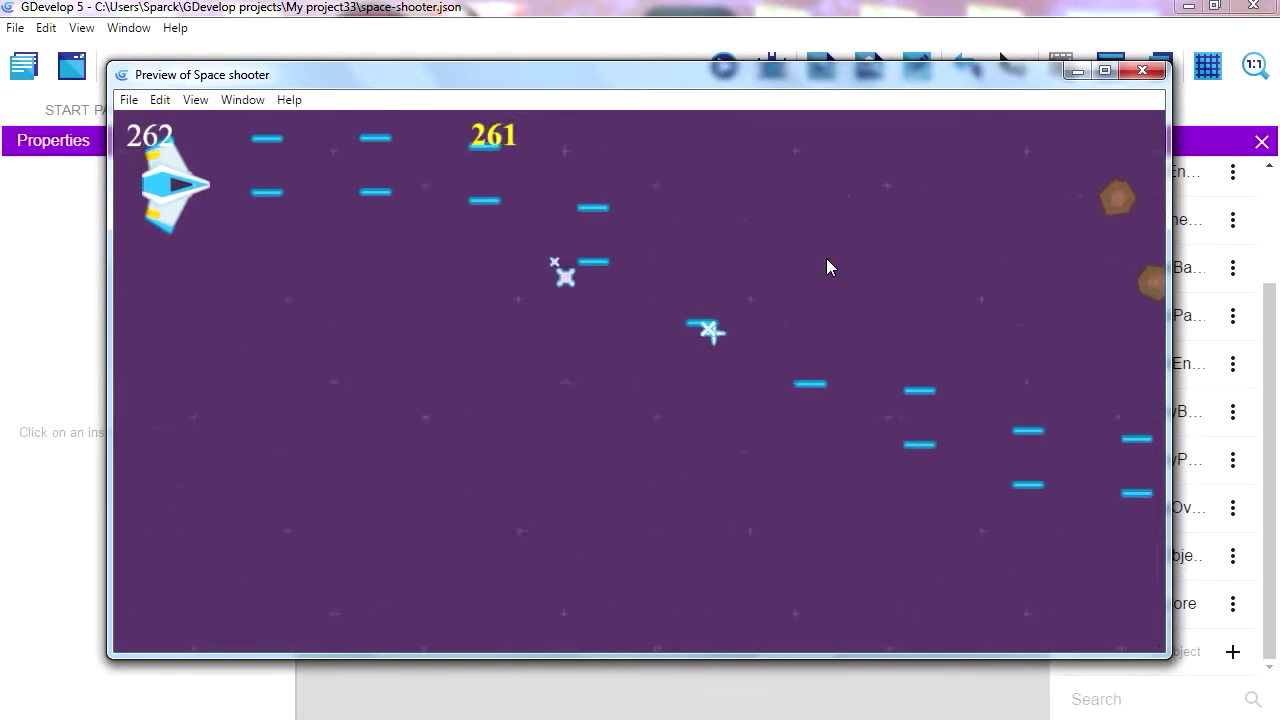
pyautogui.press('Down')
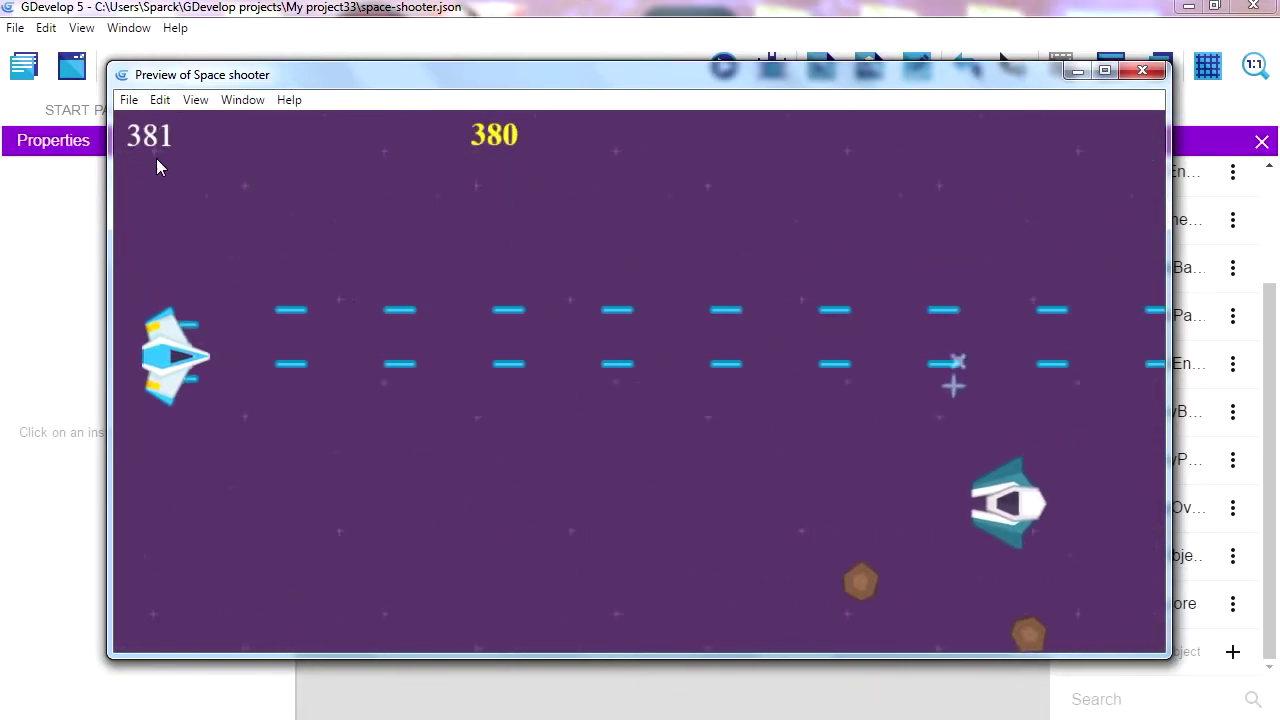
pyautogui.press('Down')
pyautogui.press('Down')
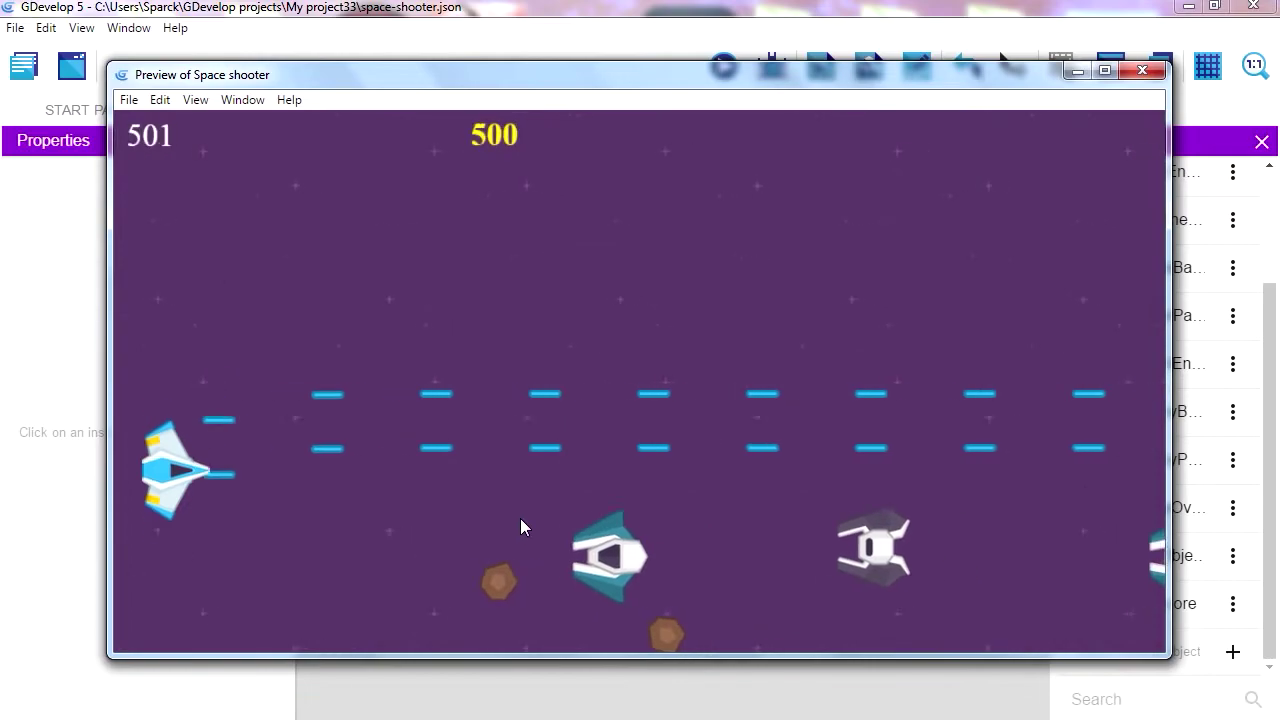
pyautogui.press('Up')
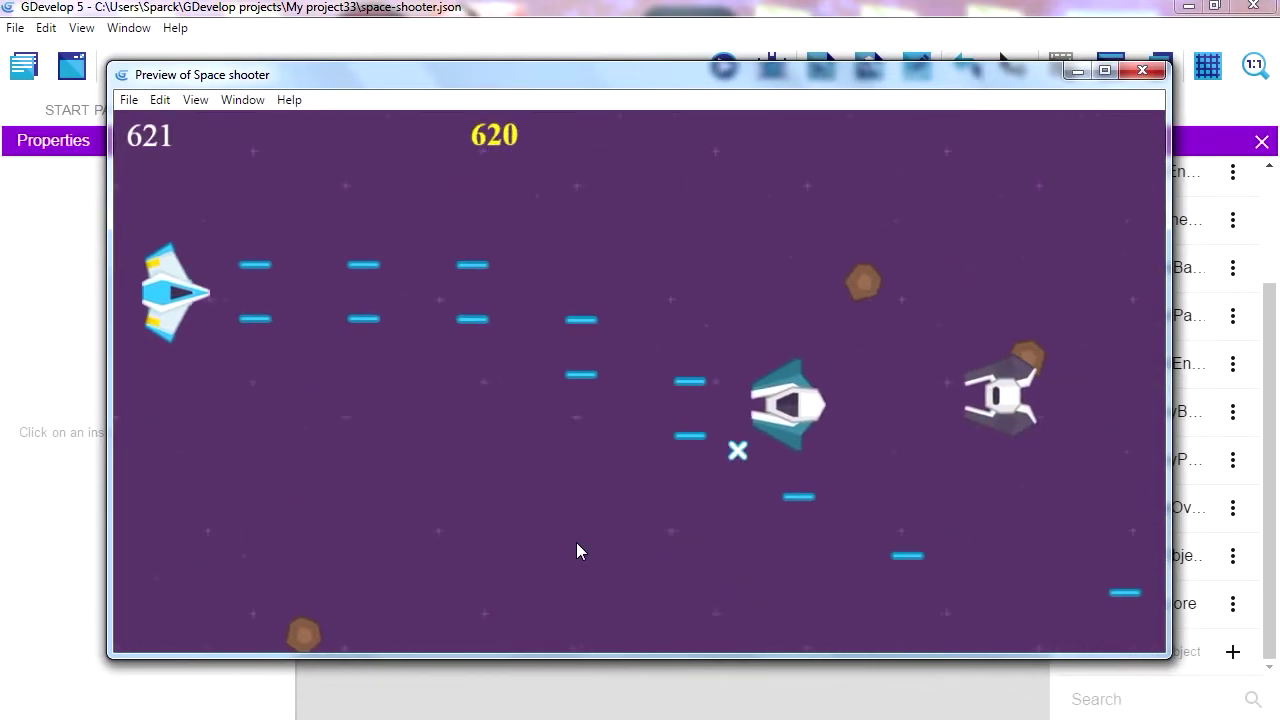
pyautogui.press('Down')
pyautogui.press('Down')
pyautogui.press('Up')
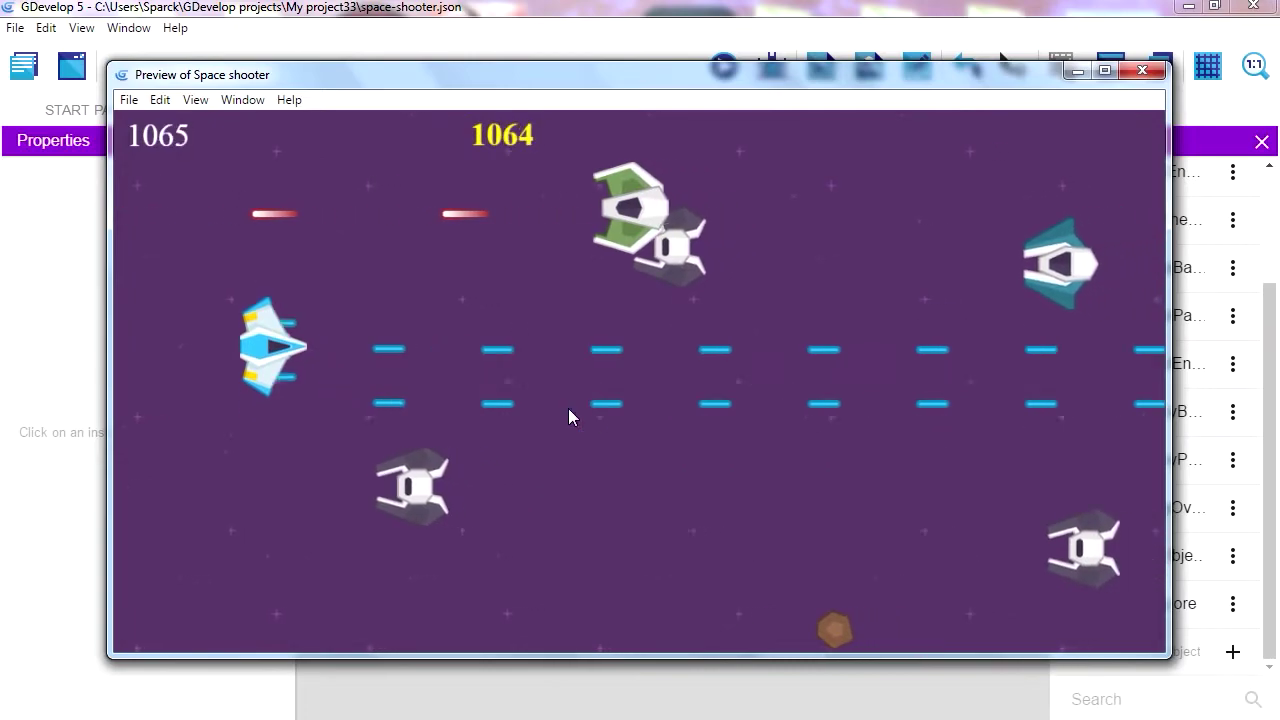
pyautogui.press('Right')
pyautogui.press('Up')
pyautogui.press('Down')
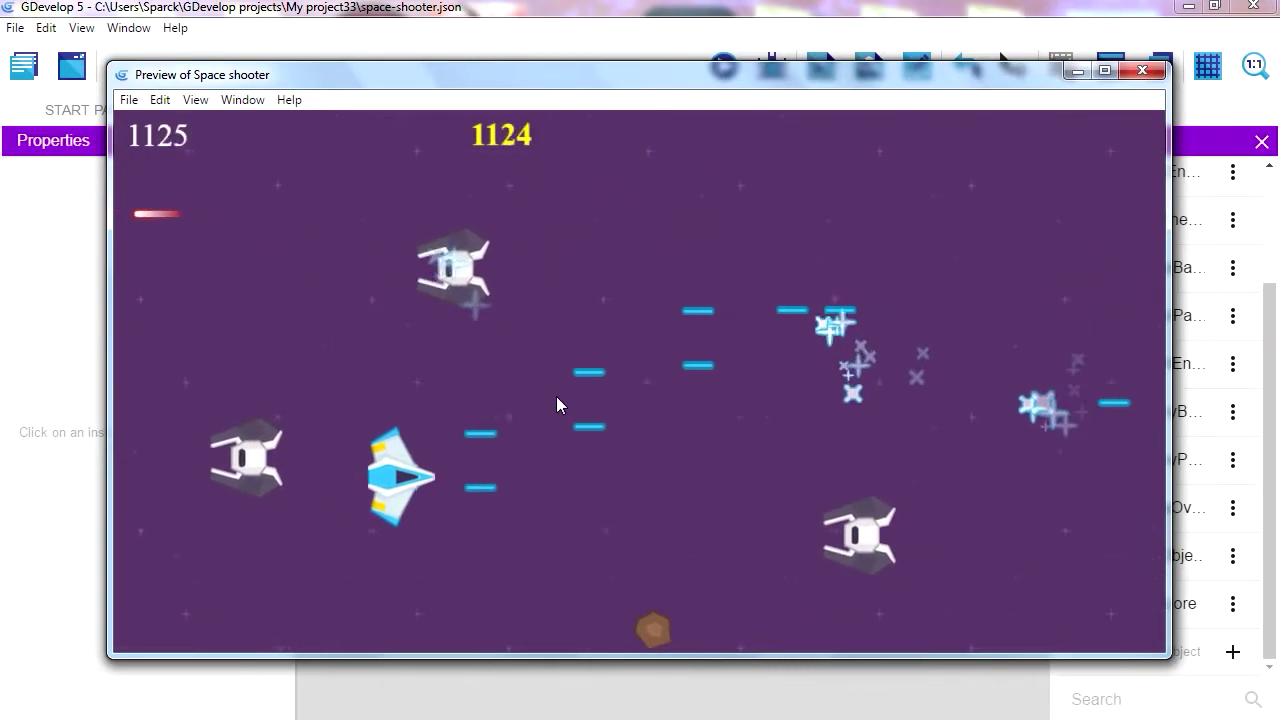
pyautogui.press('Up')
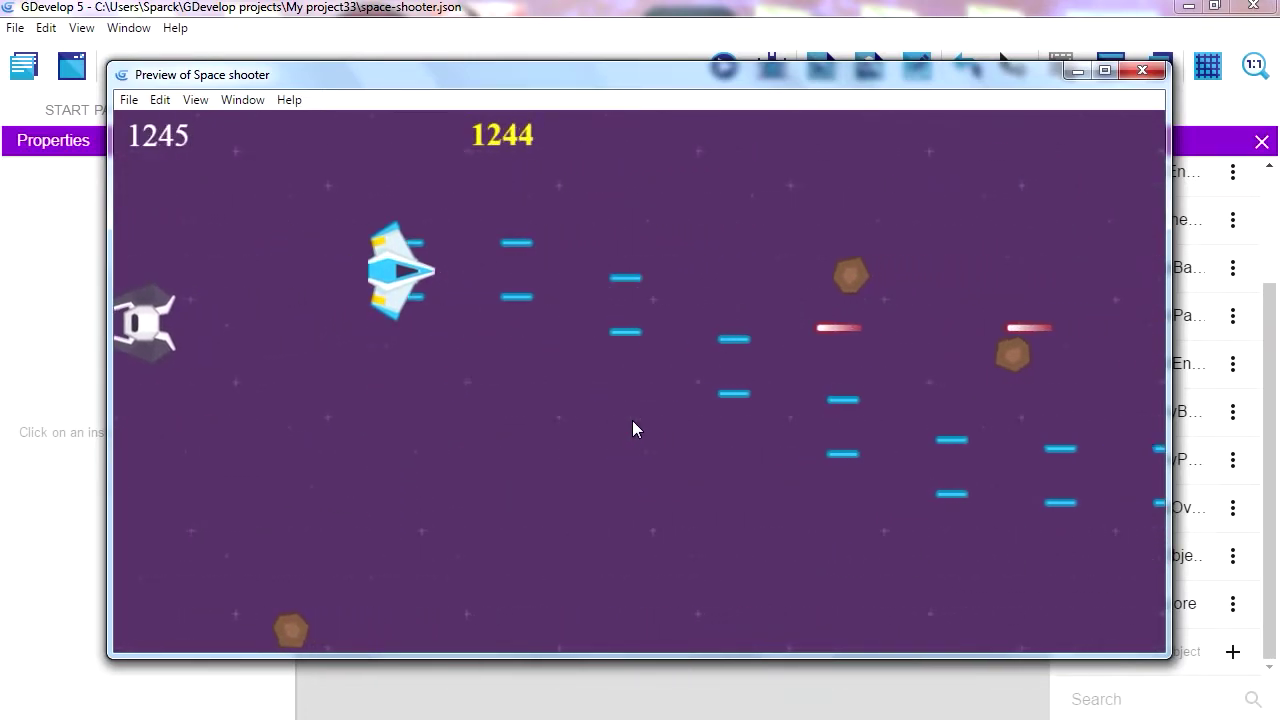
pyautogui.press('Down')
pyautogui.press('Right')
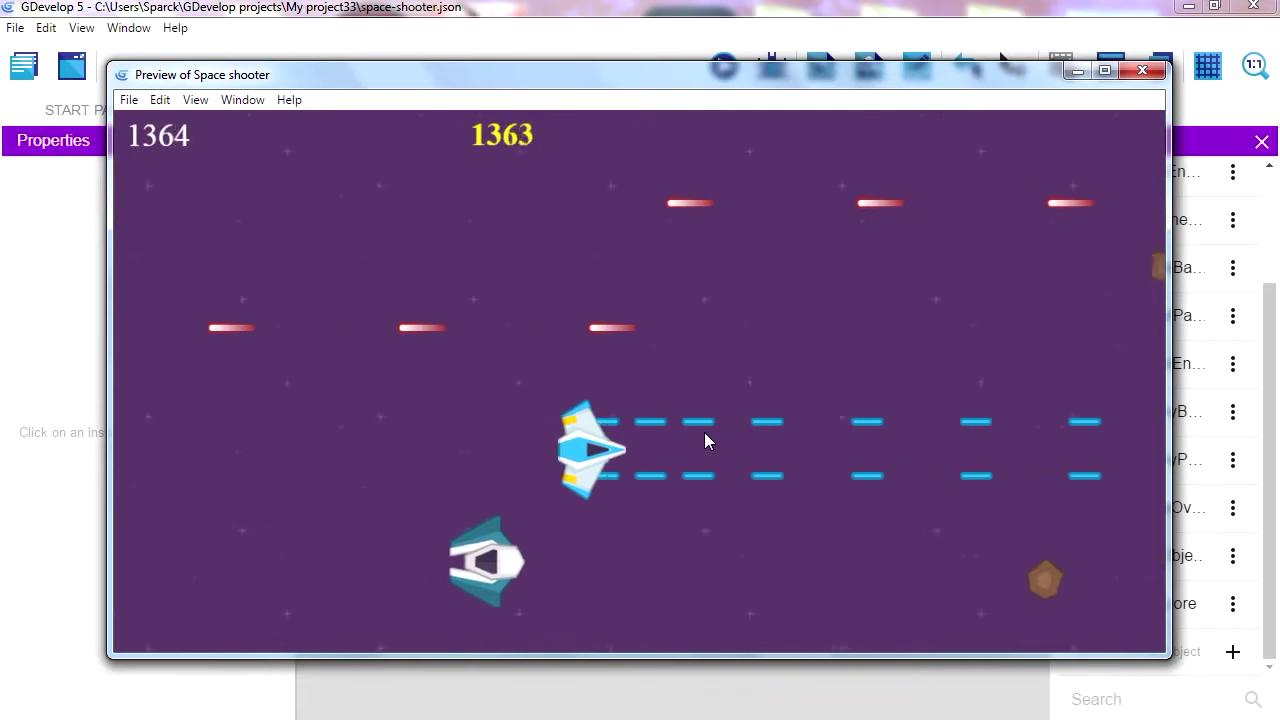
pyautogui.click(1150, 70)
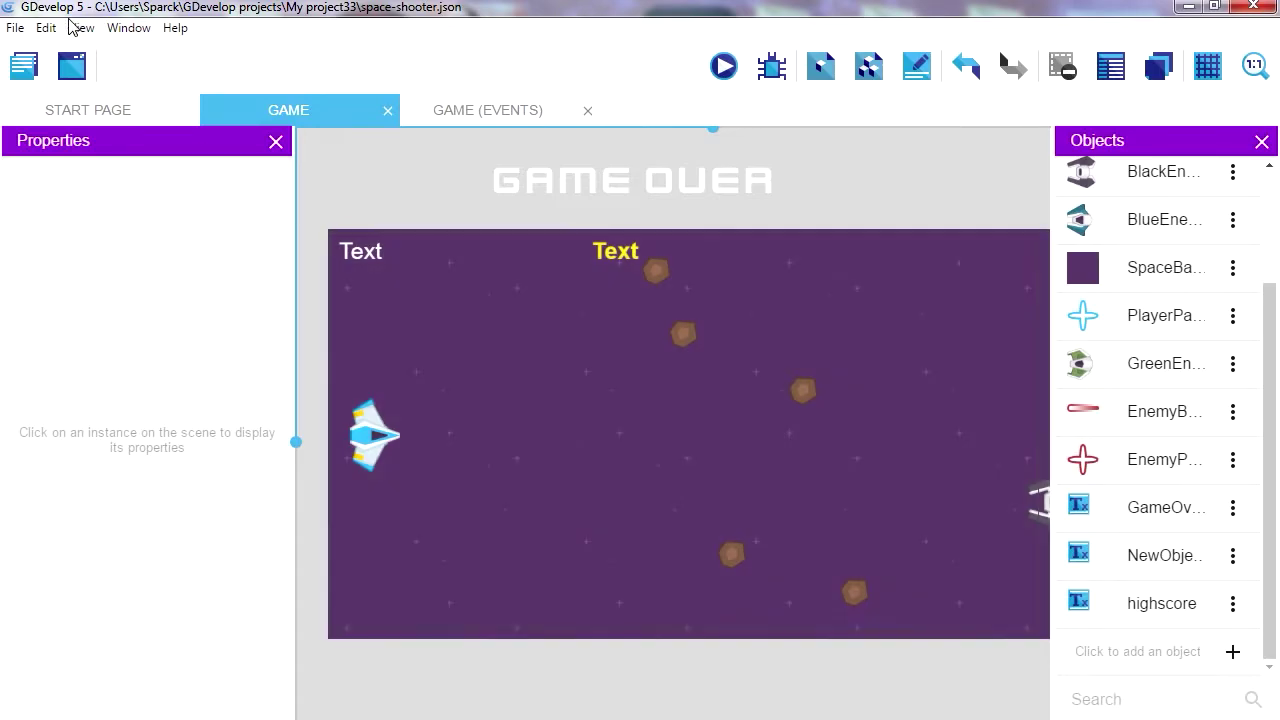
# Step: Choose File > Export (web, iOS, Android) and scroll the export list to the Advanced options
pyautogui.click(15, 30)
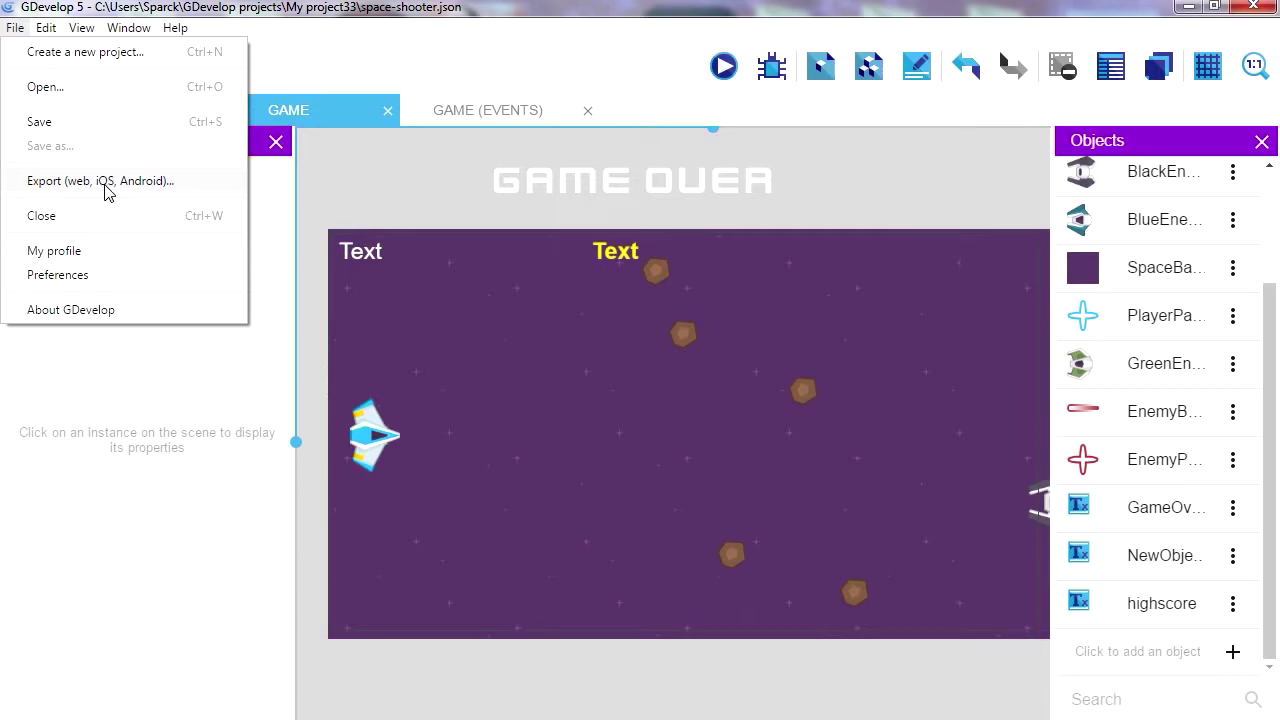
pyautogui.click(172, 193)
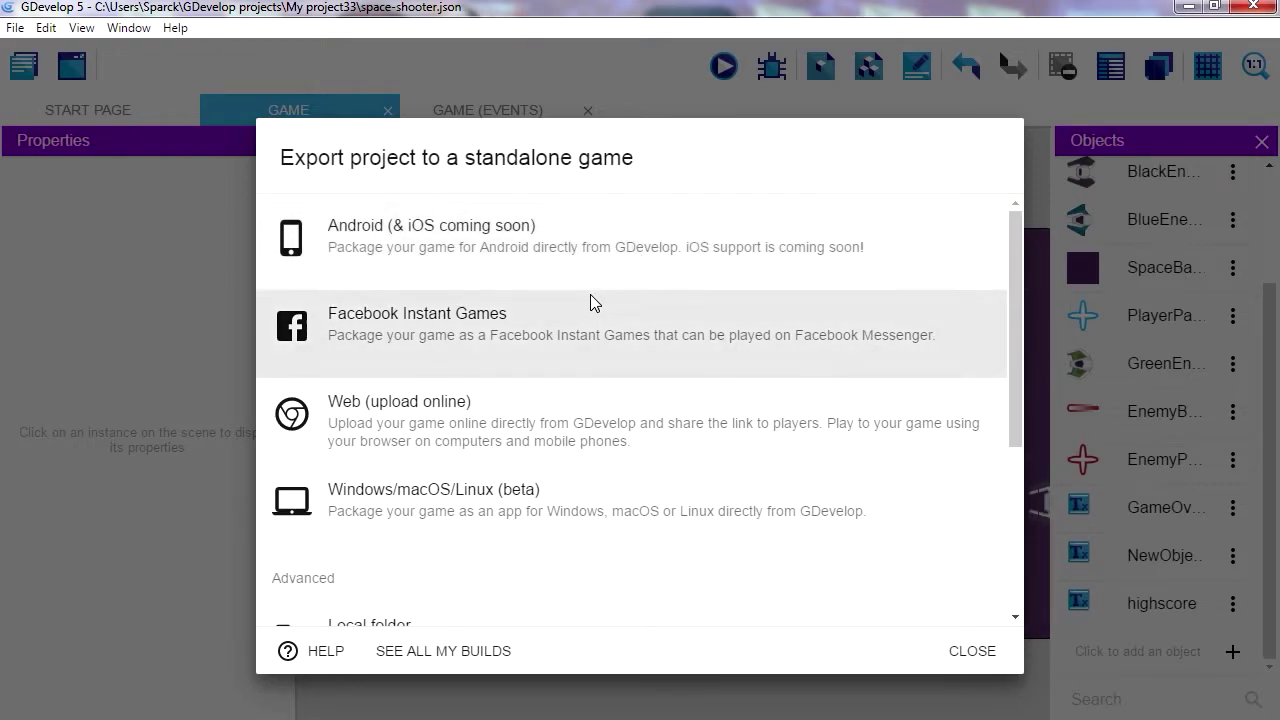
pyautogui.scroll(-2, 570, 320)
pyautogui.scroll(2, 535, 420)
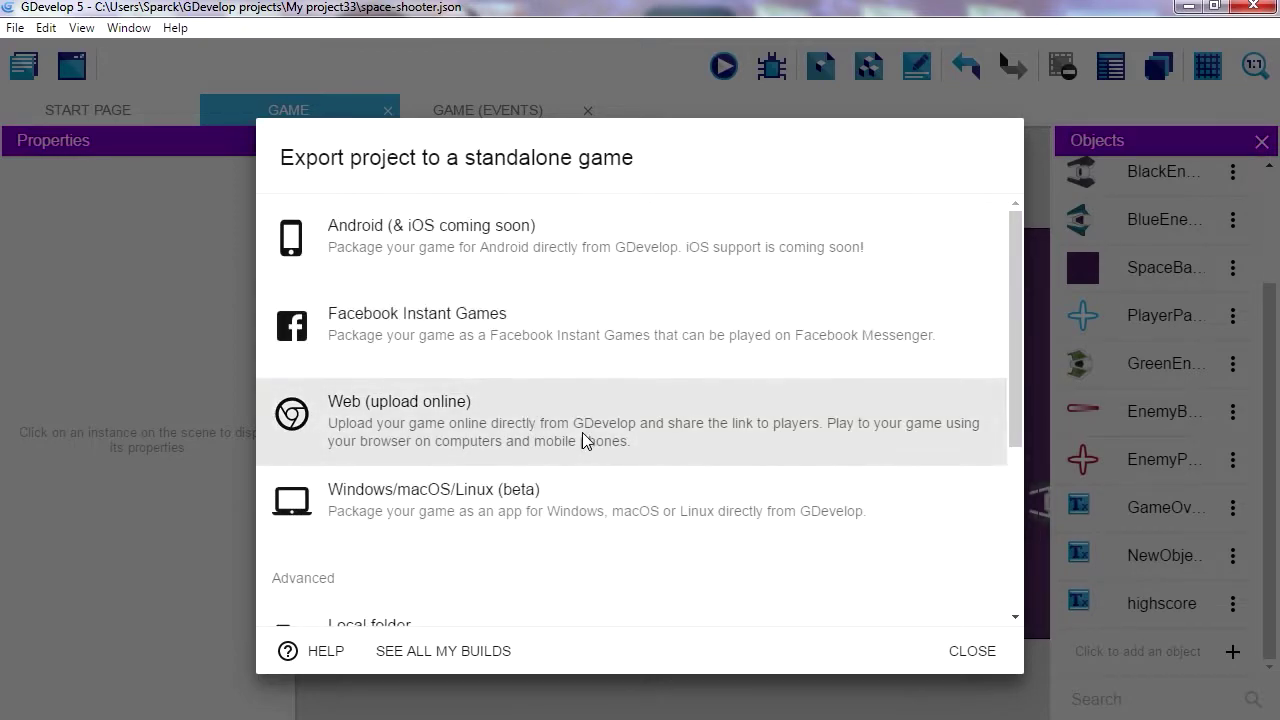
pyautogui.scroll(-3, 580, 440)
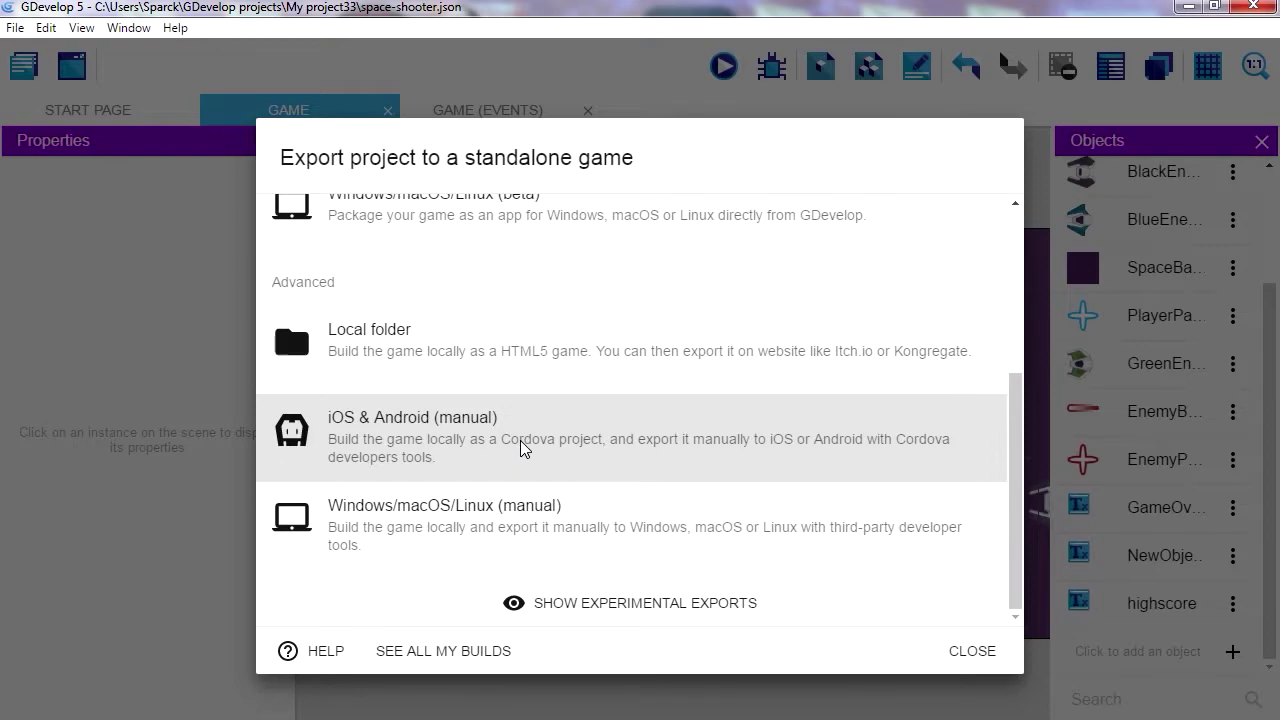
# Step: Export the game as a manual Cordova project for iOS & Android to space10, then launch PhoneGap Build
pyautogui.click(605, 443)
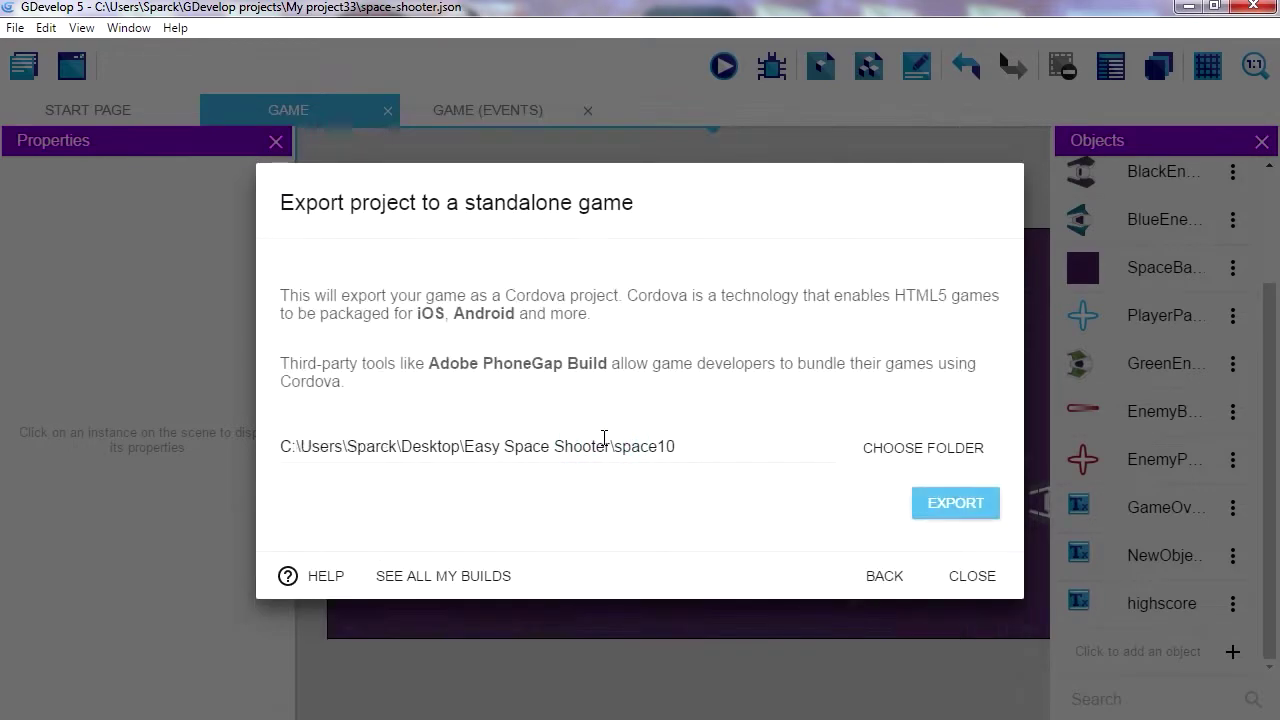
pyautogui.moveTo(665, 446); pyautogui.dragTo(298, 448)
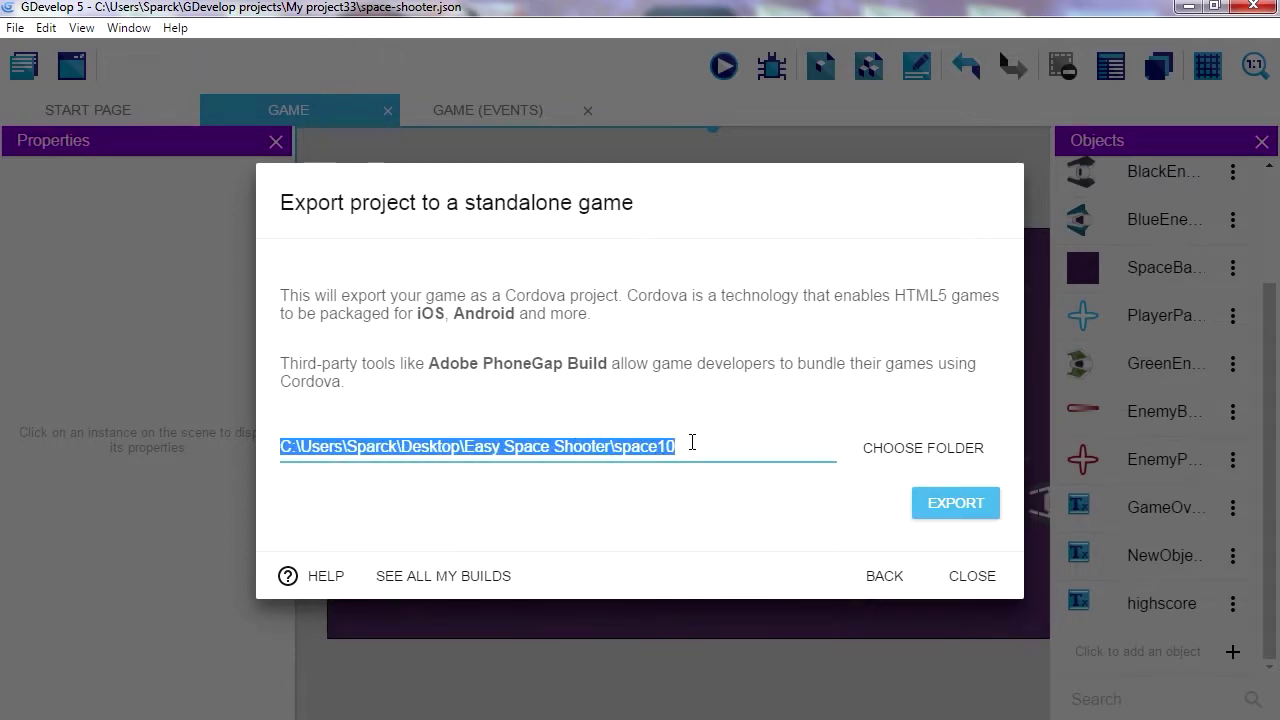
pyautogui.click(690, 445)
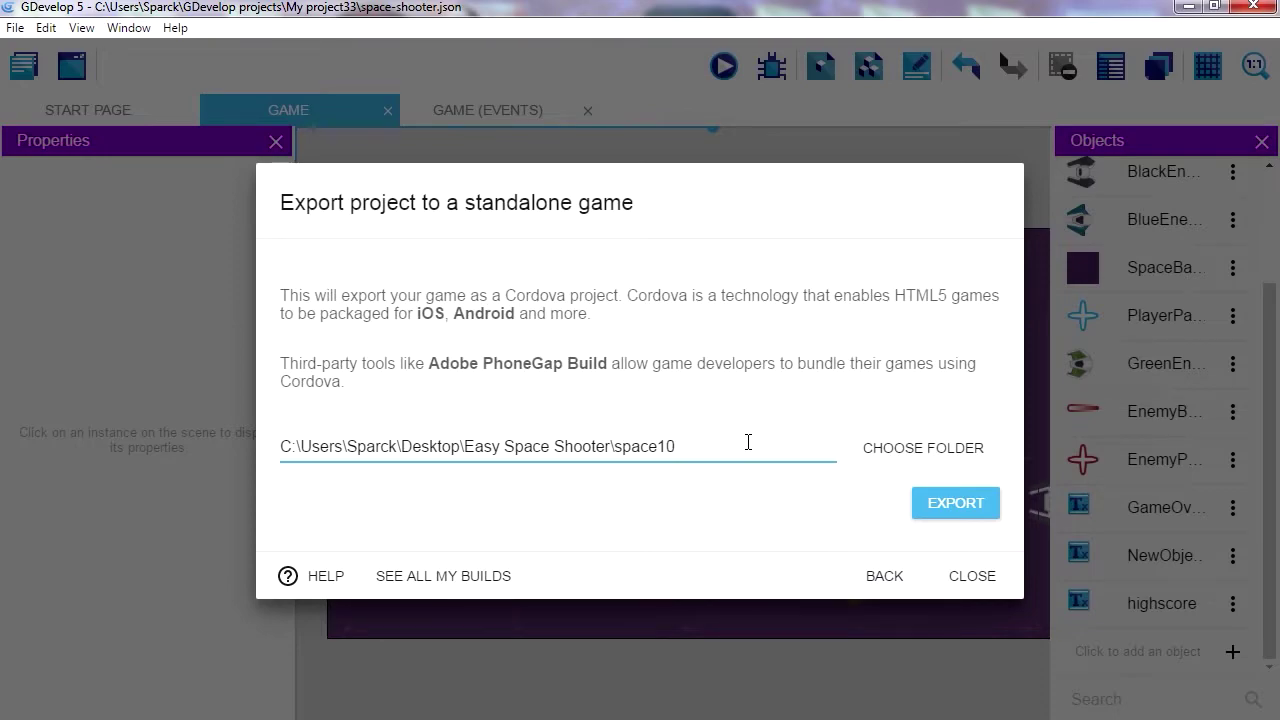
pyautogui.click(953, 506)
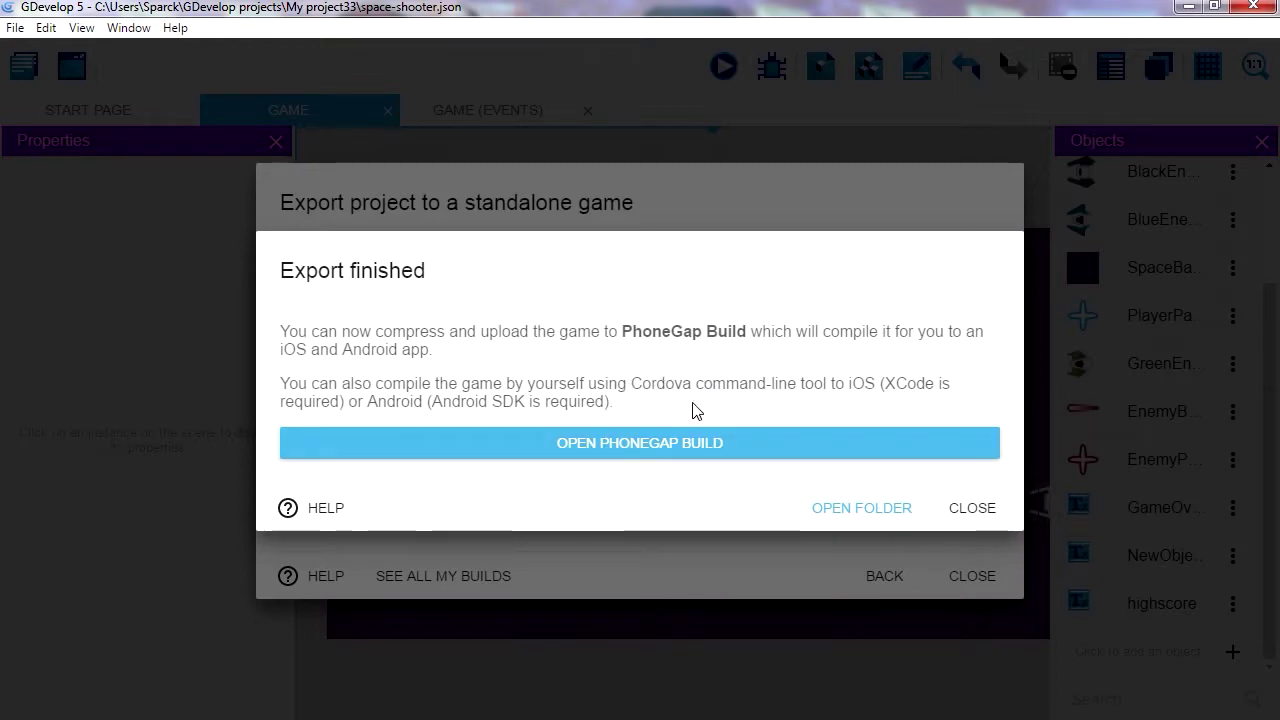
pyautogui.click(638, 450)
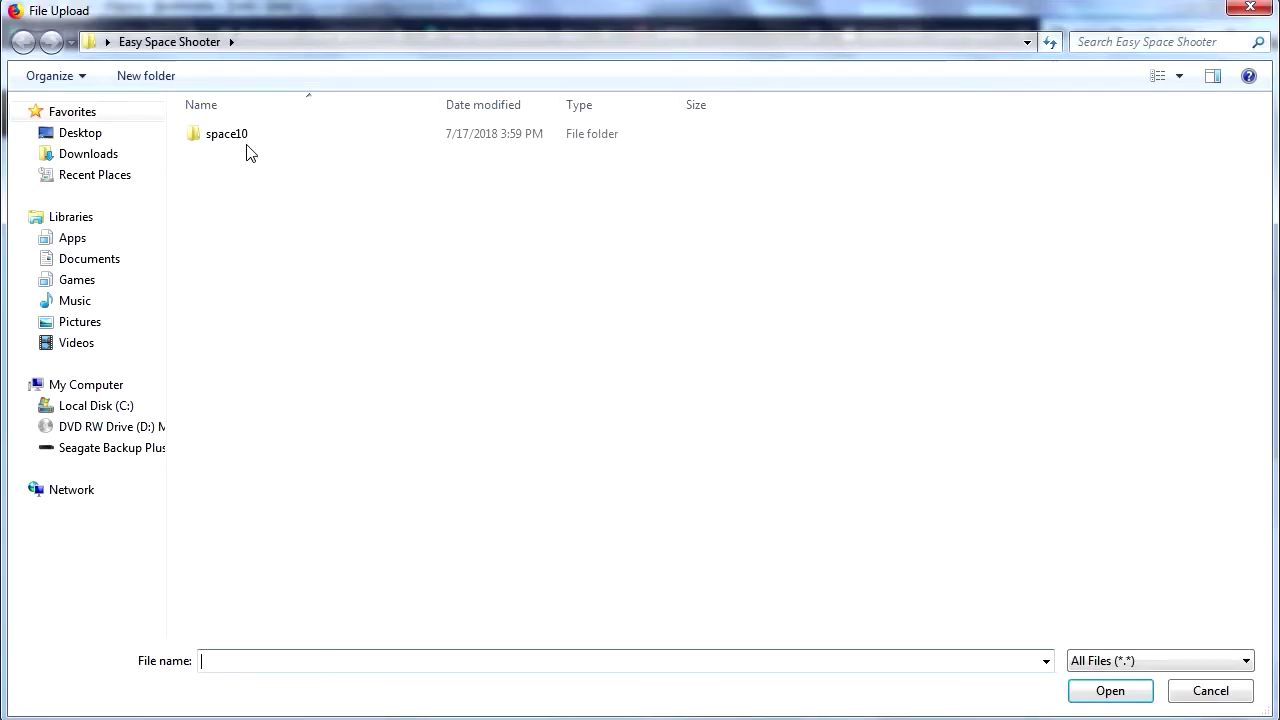
# Step: Compress the space10 folder into space10.zip with WinRAR and upload it to PhoneGap Build
pyautogui.click(237, 140)
pyautogui.click(238, 141)
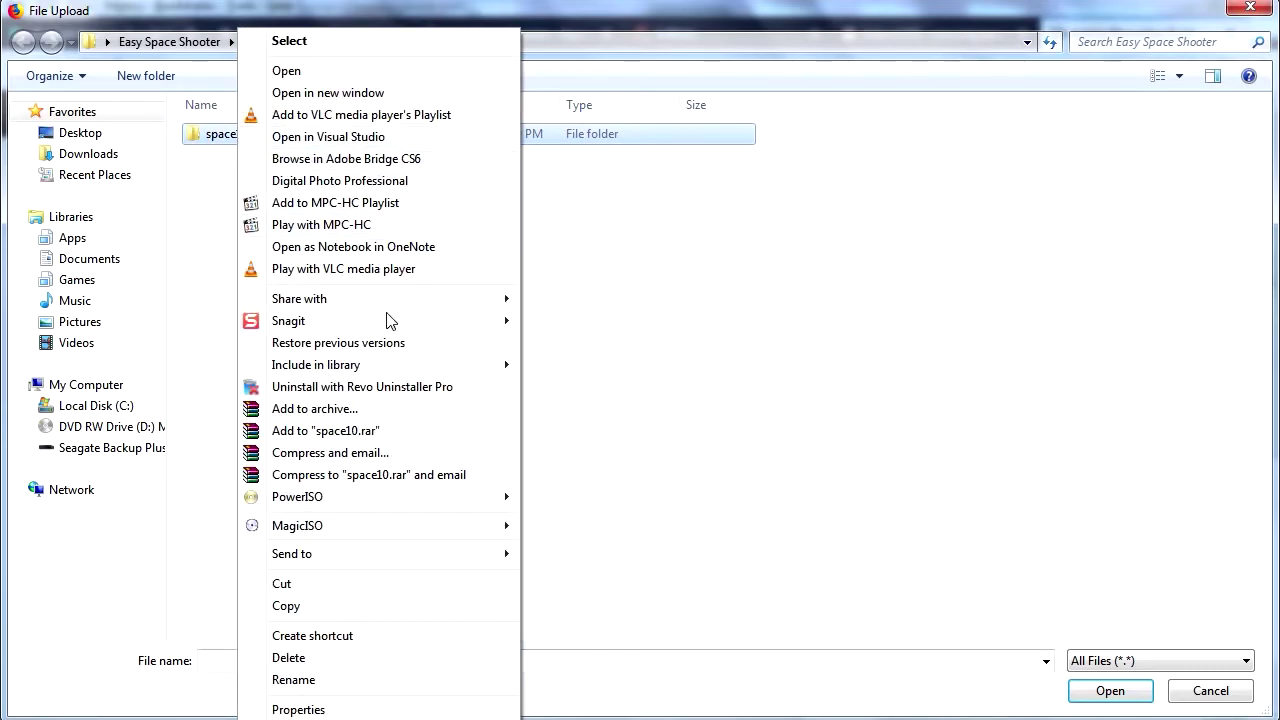
pyautogui.click(341, 412)
pyautogui.click(562, 345)
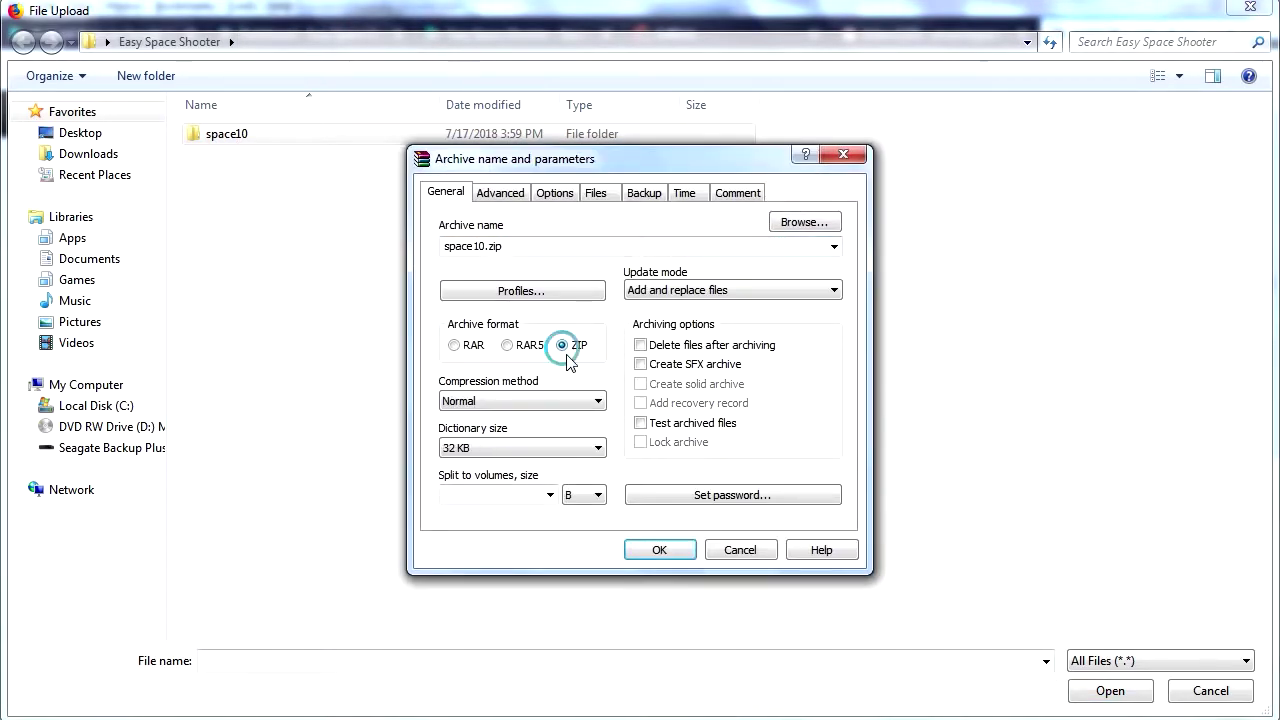
pyautogui.press('Return')
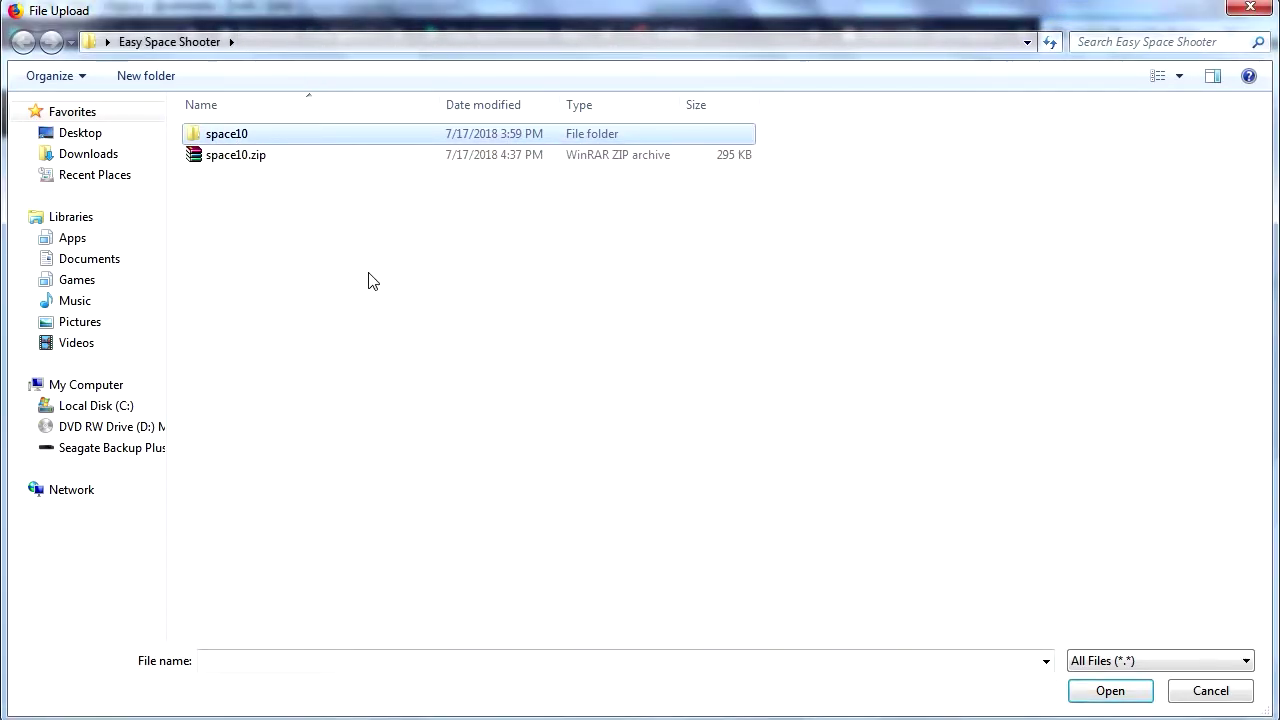
pyautogui.click(265, 167)
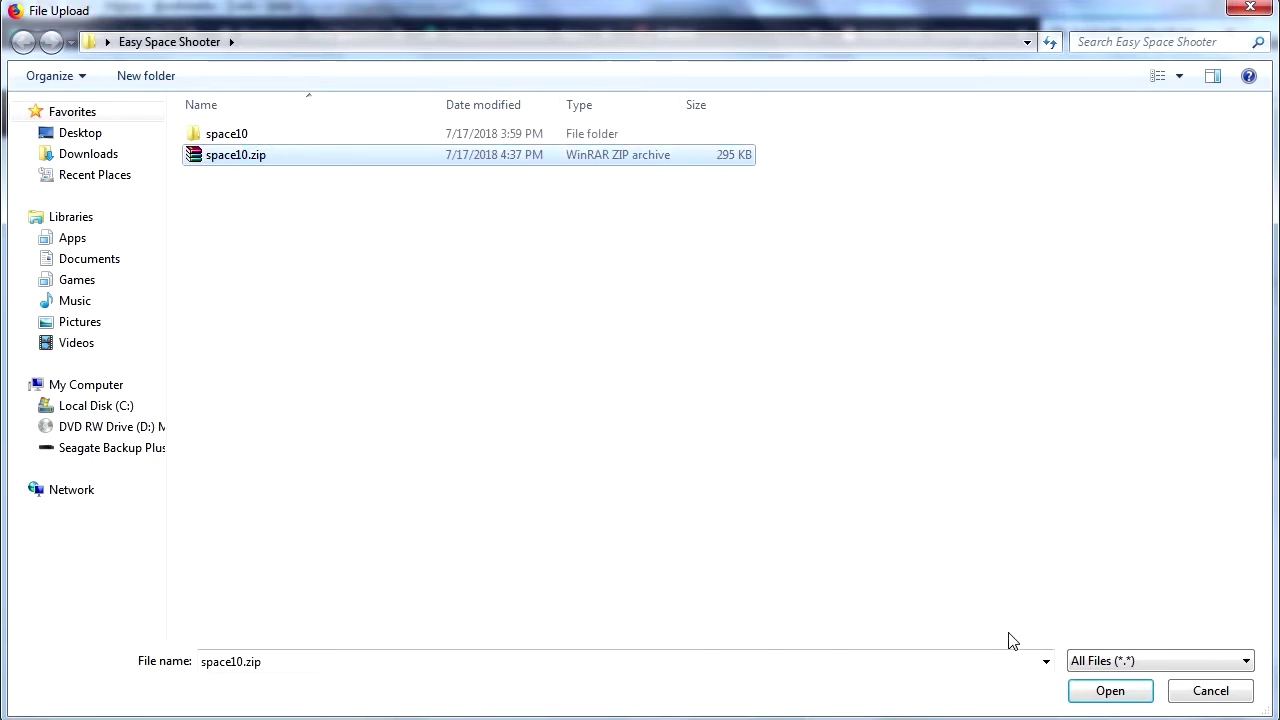
pyautogui.click(1110, 691)
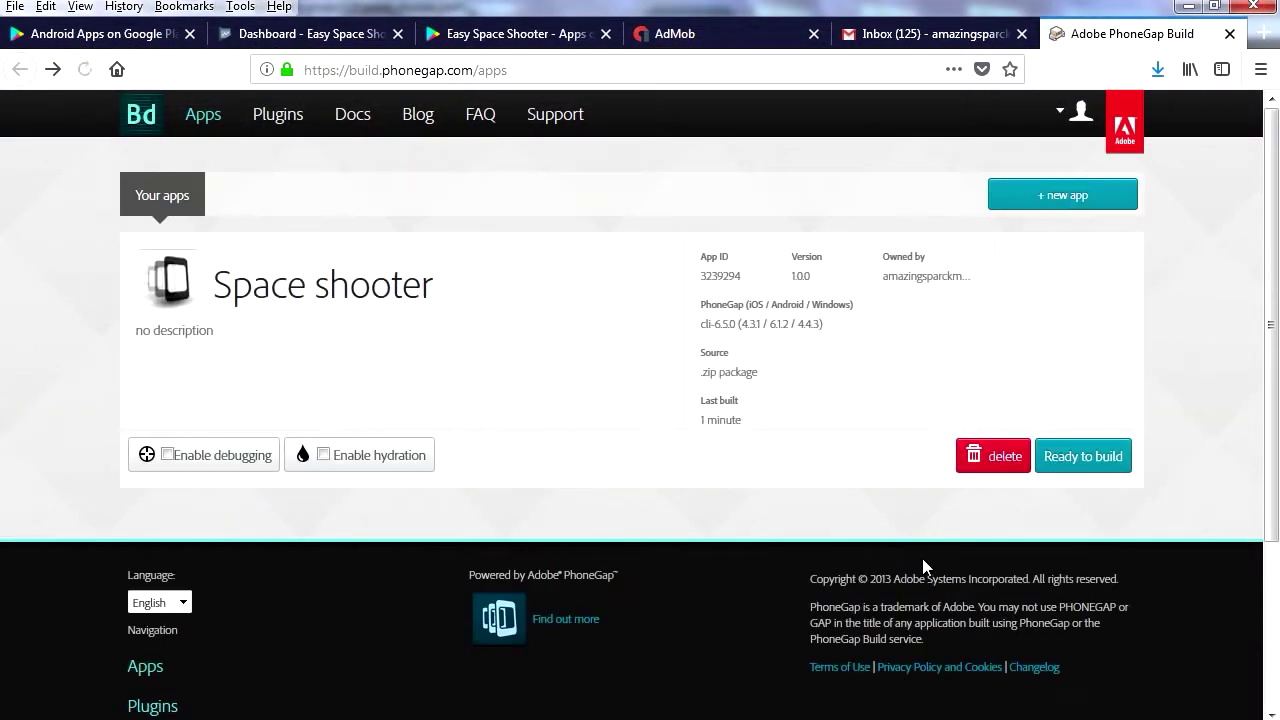
# Step: Build the Space shooter app, dismiss the debug APK prompt, and view its Builds page
pyautogui.click(1092, 467)
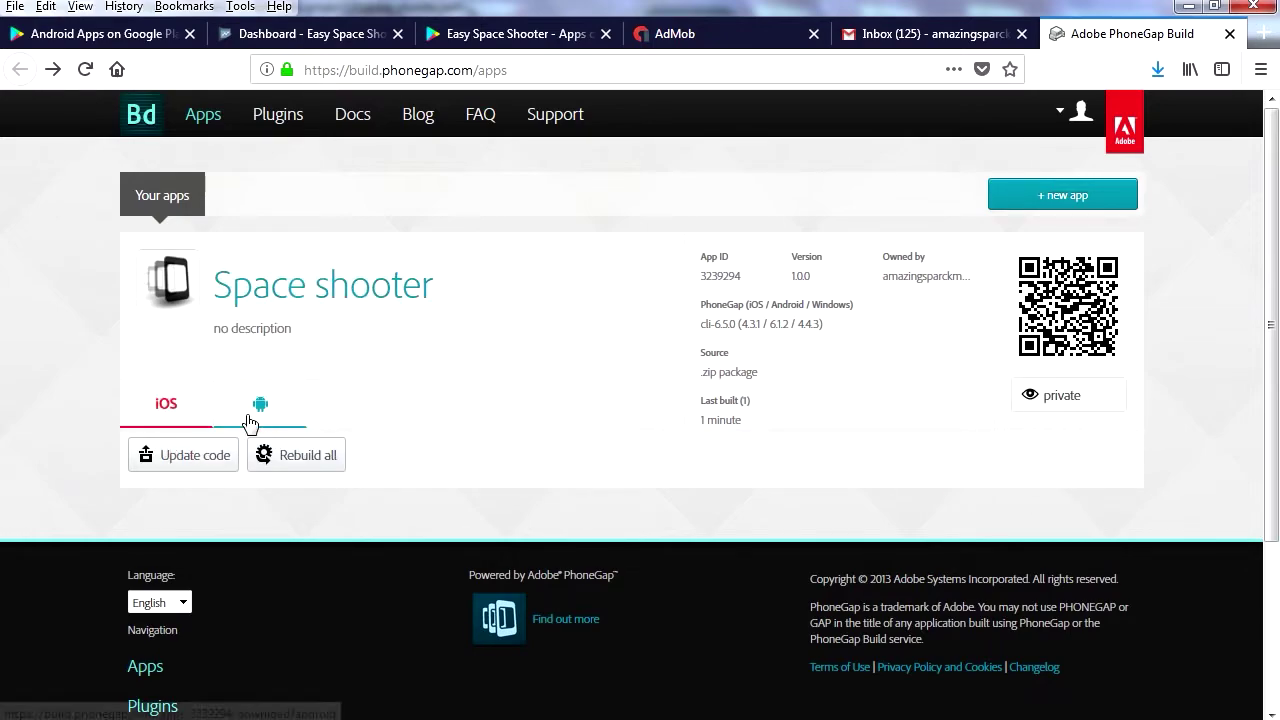
pyautogui.click(281, 413)
pyautogui.click(880, 440)
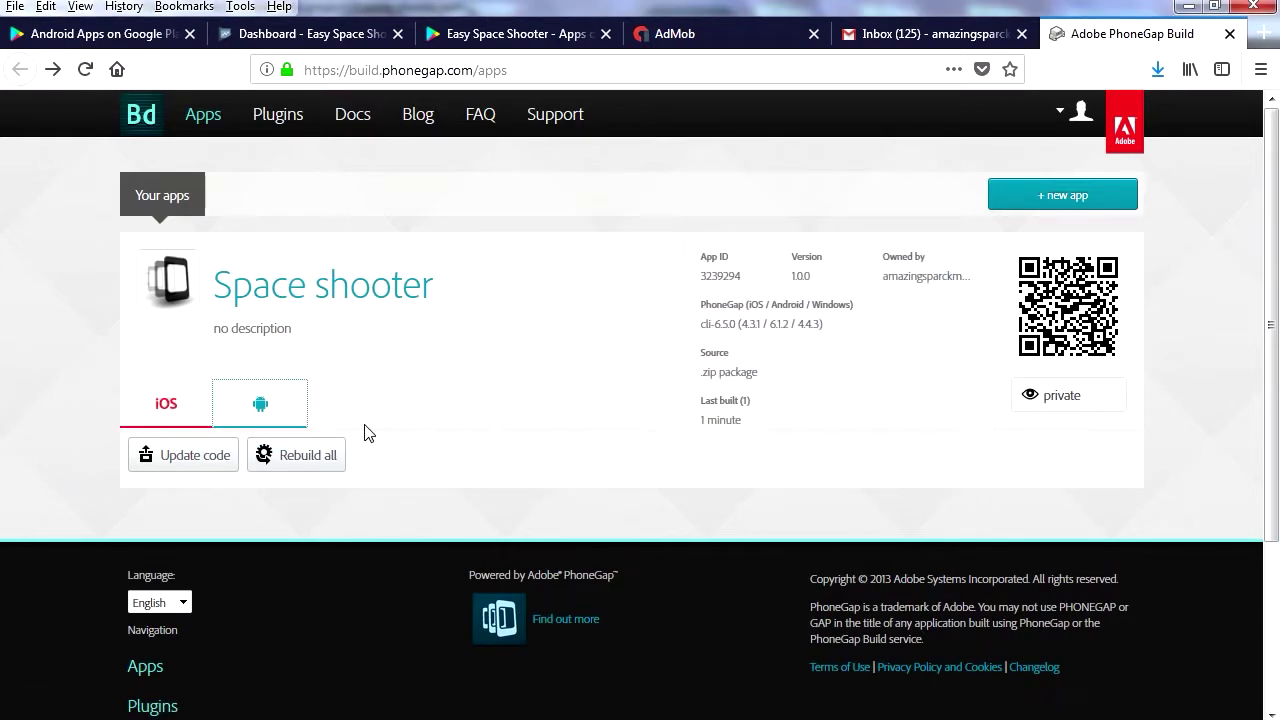
pyautogui.click(176, 283)
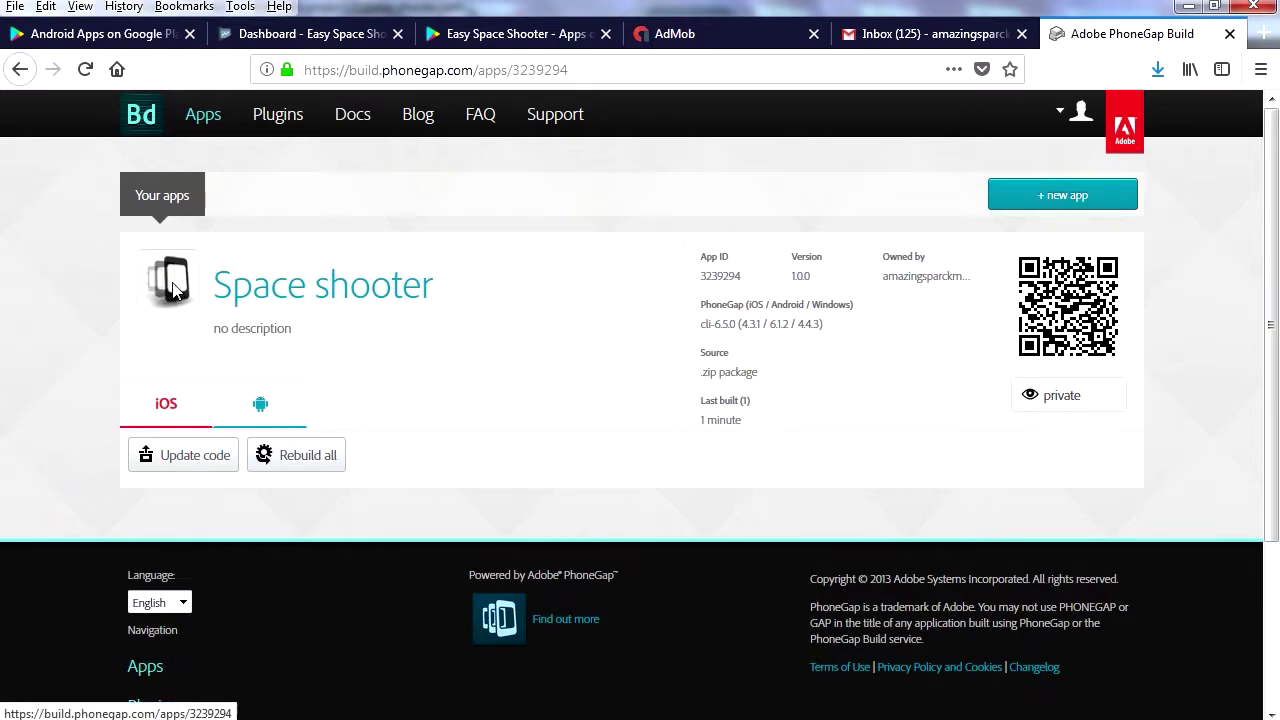
pyautogui.scroll(-2, 853, 487)
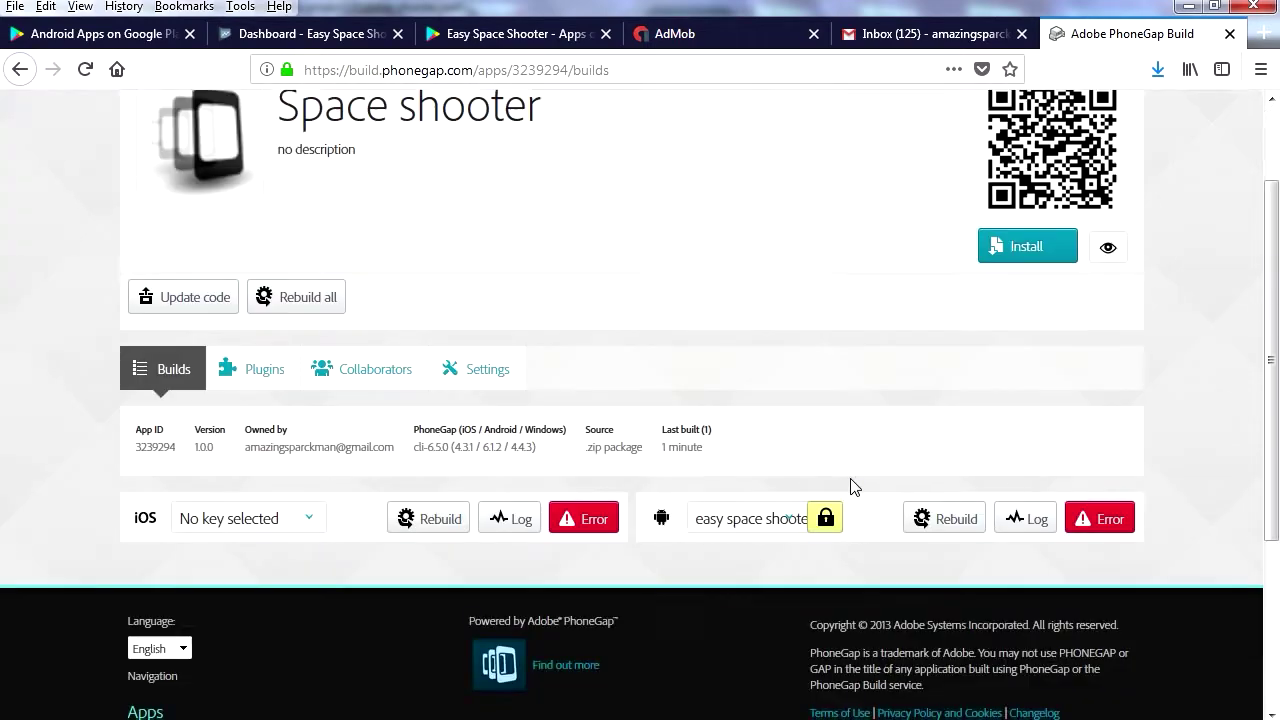
# Step: Unlock the easy space shooter Android key with its certificate and keystore passwords, then rebuild Android
pyautogui.click(835, 528)
pyautogui.click(768, 648)
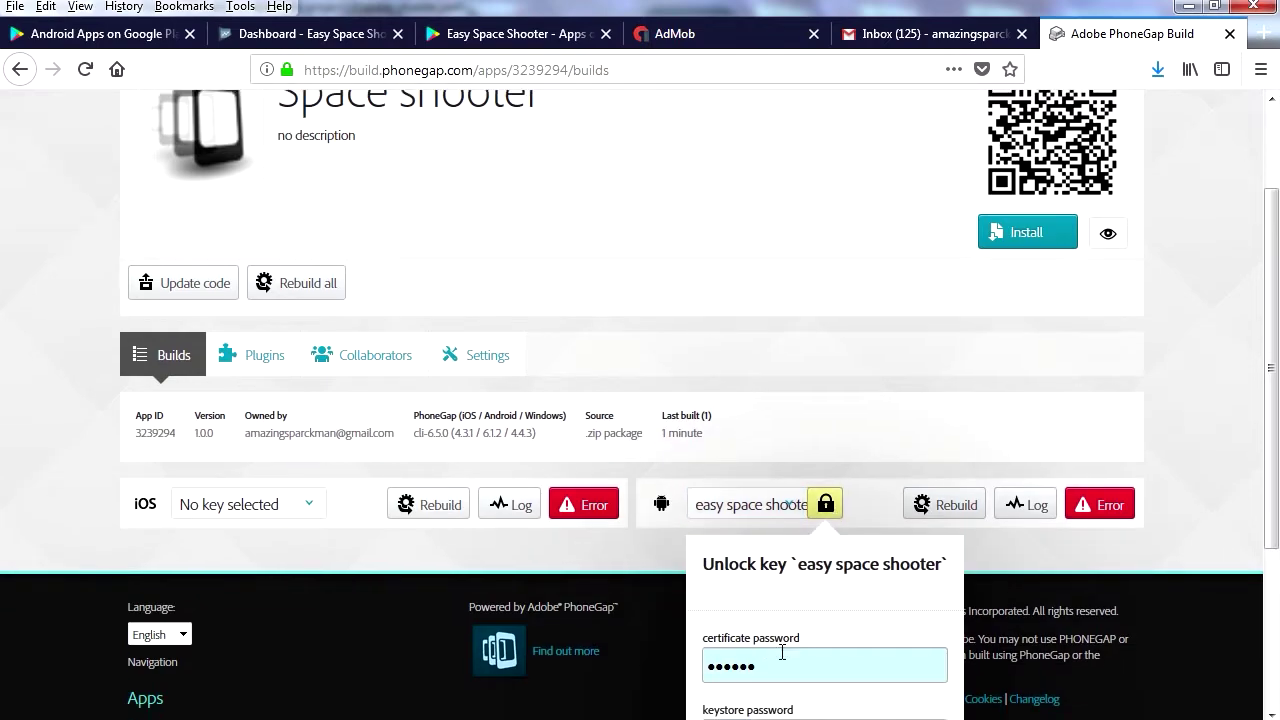
pyautogui.scroll(-4, 780, 654)
pyautogui.doubleClick(754, 445)
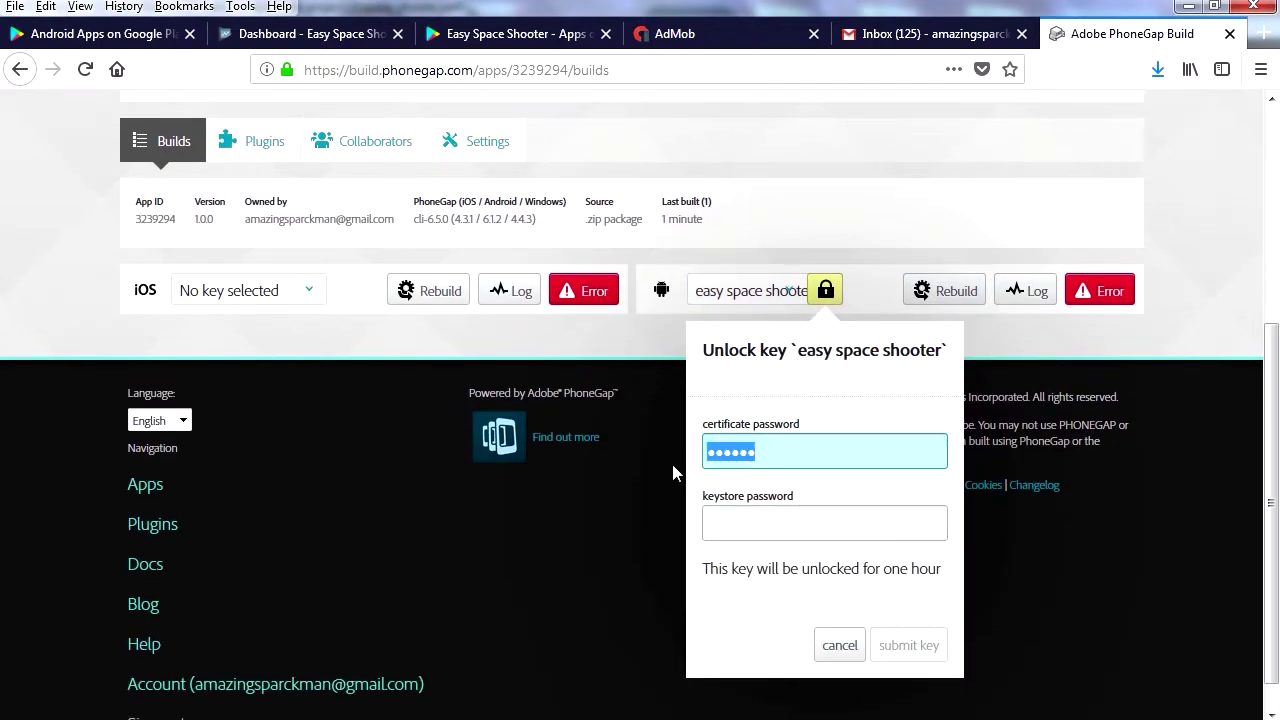
pyautogui.write('••••')
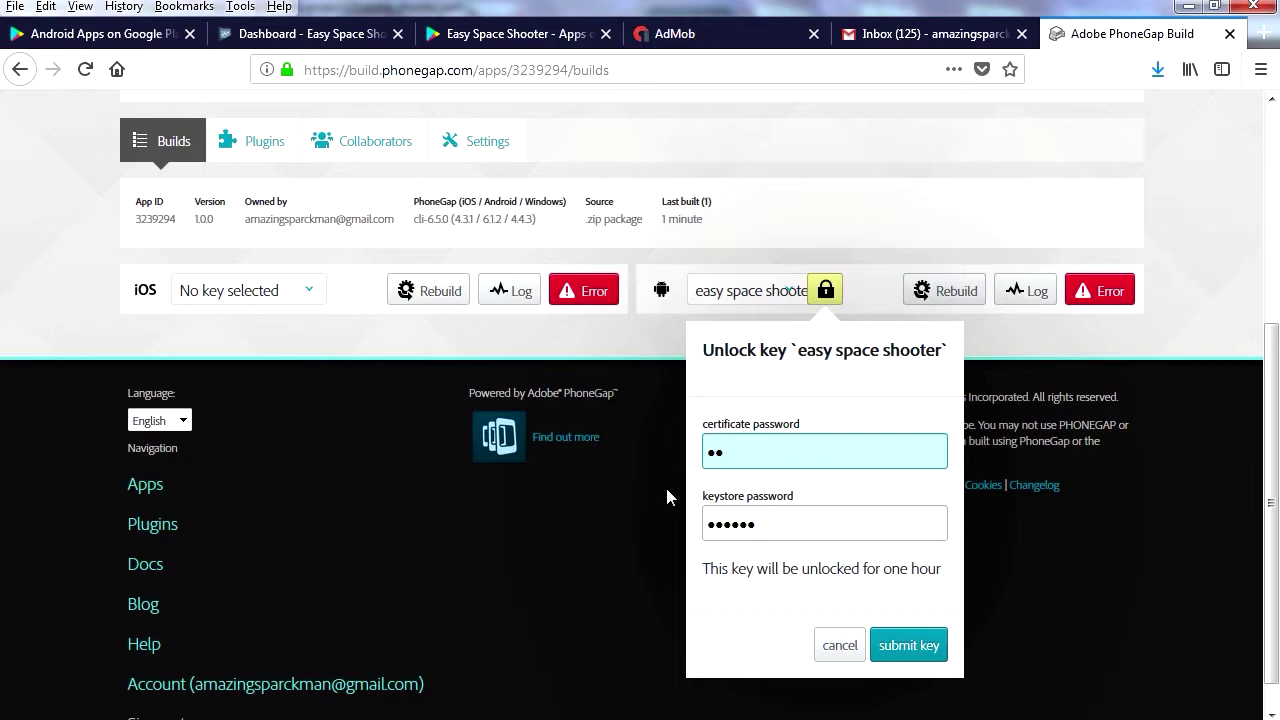
pyautogui.write('••')
pyautogui.click(782, 524)
pyautogui.press('Return')
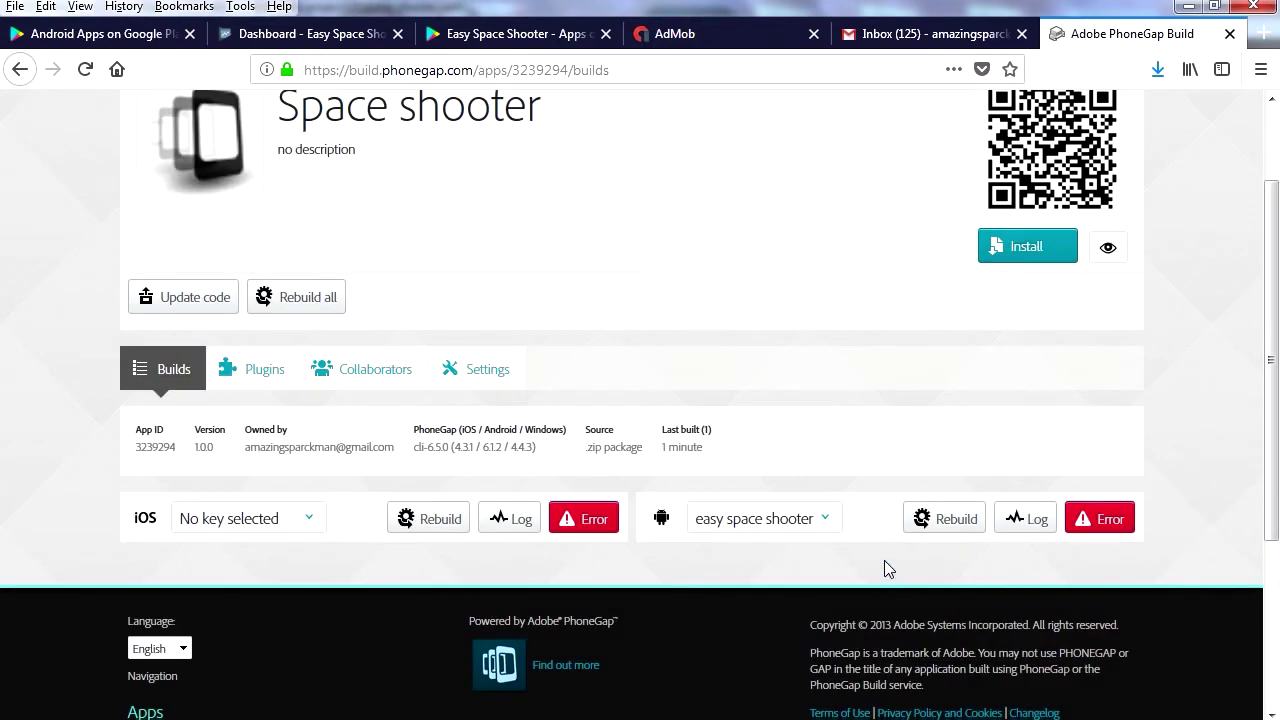
pyautogui.click(955, 526)
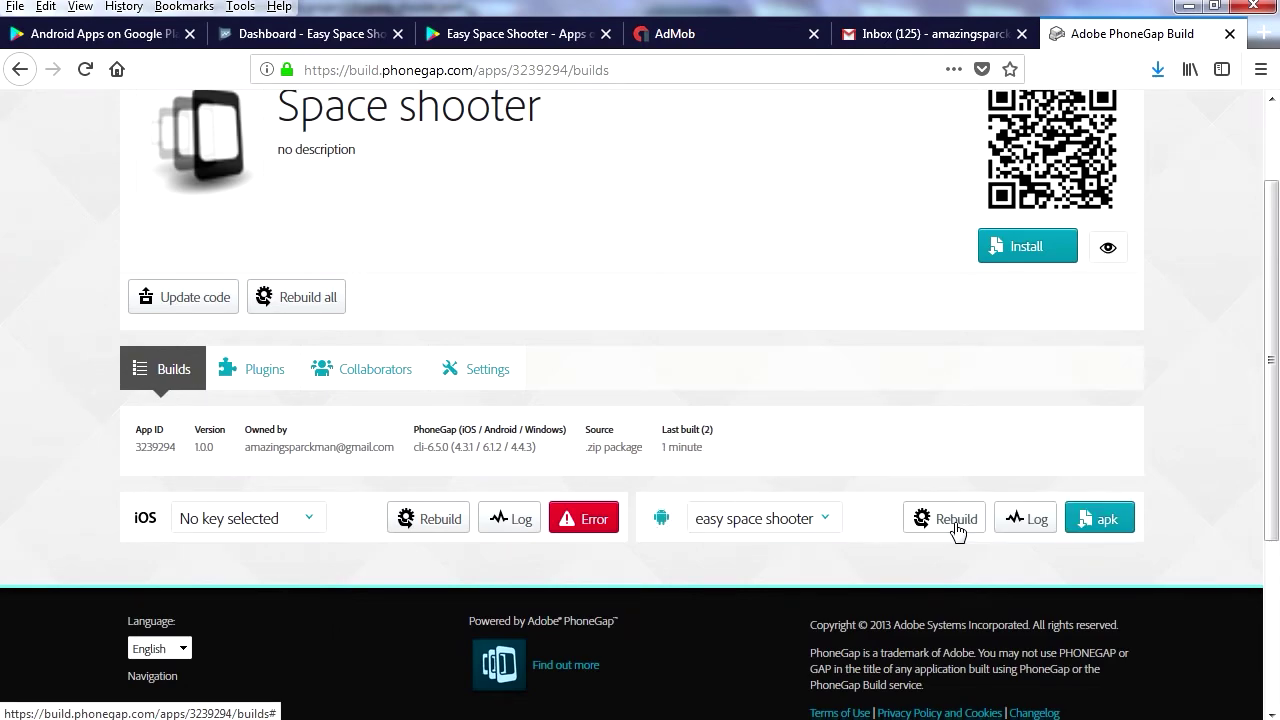
# Step: Download the signed Android apk once the rebuild finishes
pyautogui.click(1106, 522)
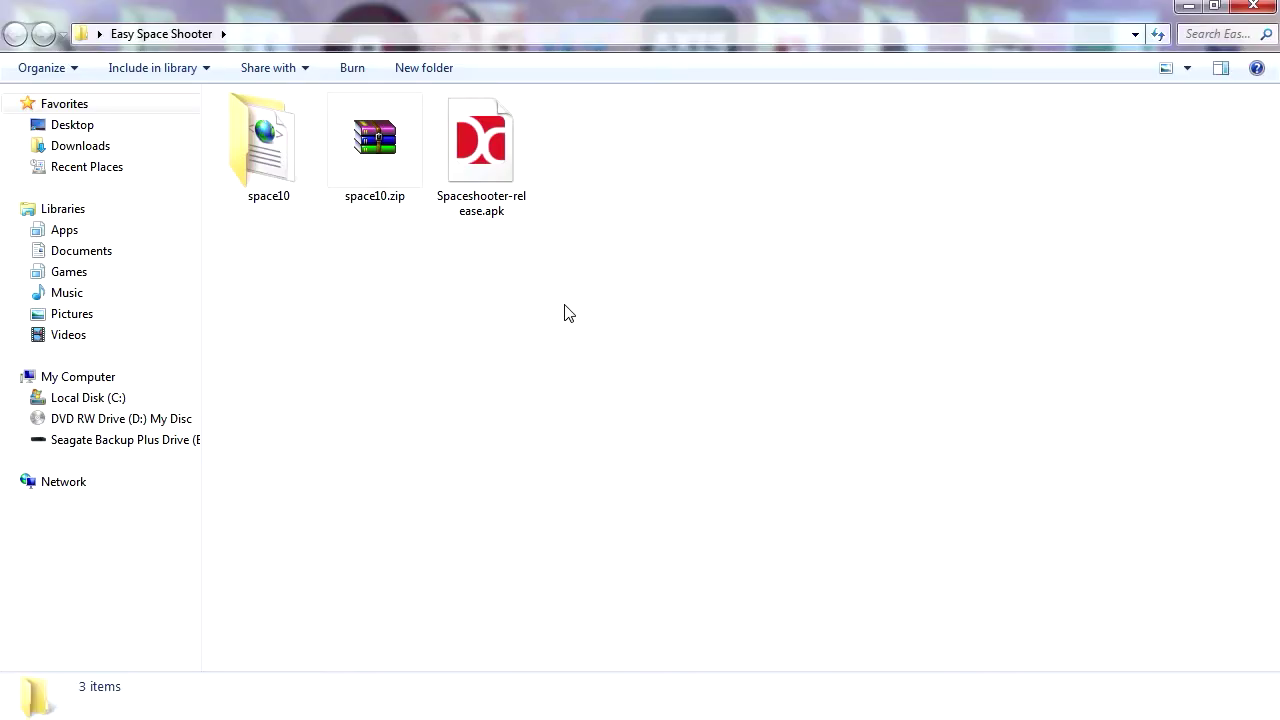
# Step: Select Spaceshooter-release.apk in the Easy Space Shooter folder to check its 2.09 MB size
pyautogui.keyDown('ctrl'); pyautogui.scroll(4, 566, 314); pyautogui.keyUp('ctrl')
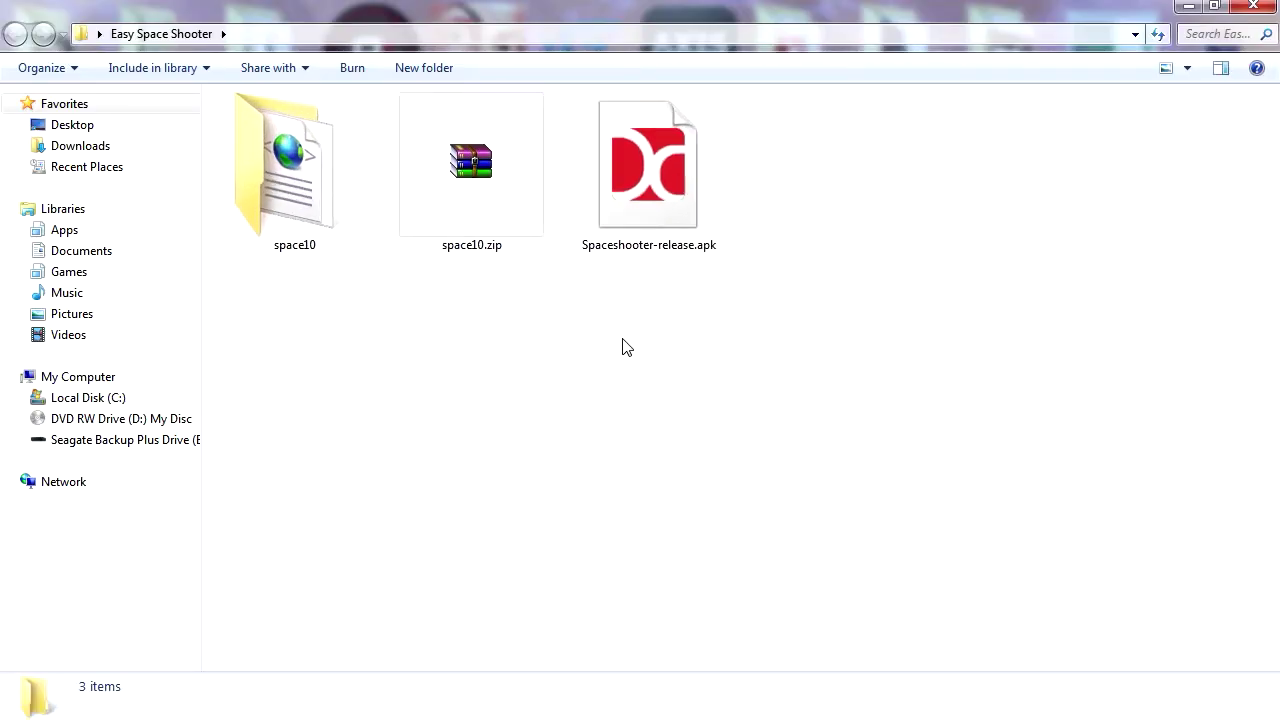
pyautogui.click(1014, 309)
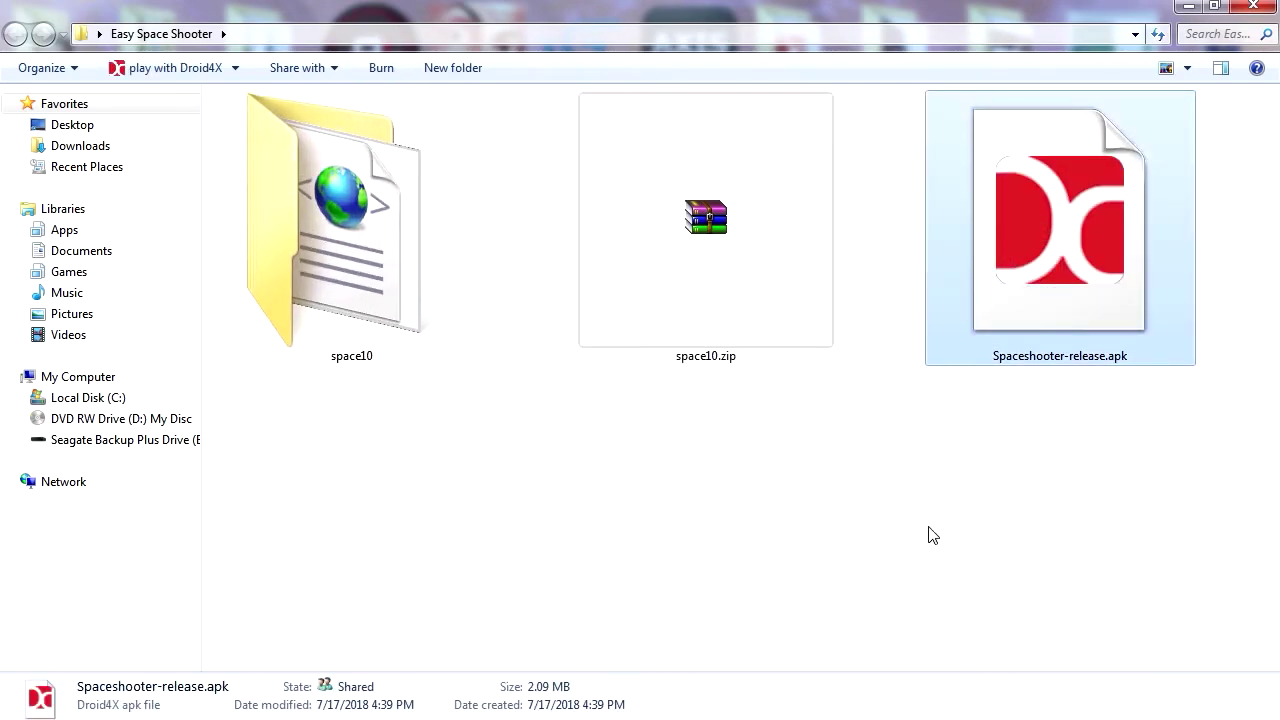